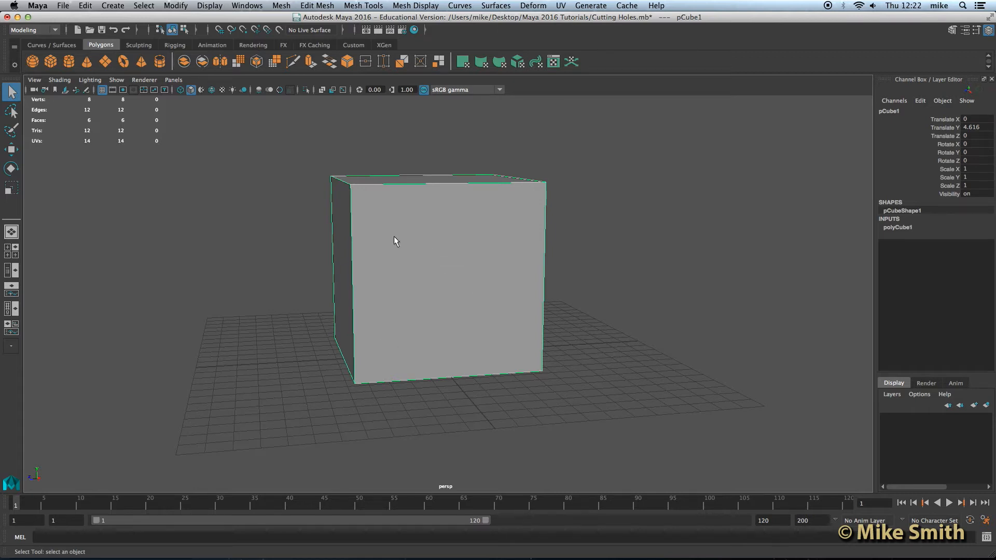
# Create a polygon cylinder beside the cube with a radius of about 1.8 and a height of about 13.3
pyautogui.keyDown('alt'); pyautogui.moveTo(383, 229); pyautogui.dragTo(427, 220); pyautogui.keyUp('alt')
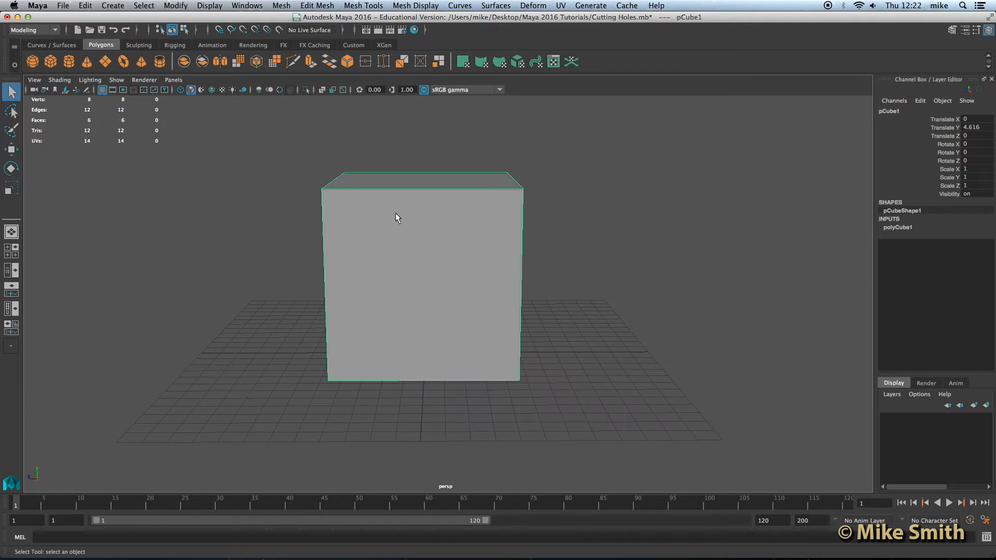
pyautogui.keyDown('alt'); pyautogui.moveTo(379, 267); pyautogui.dragTo(393, 268); pyautogui.keyUp('alt')
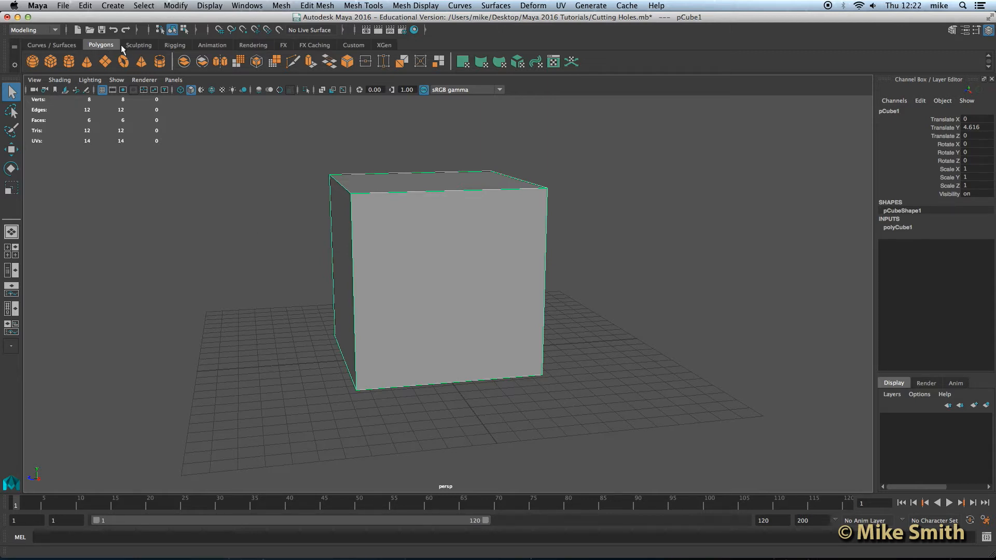
pyautogui.click(72, 63)
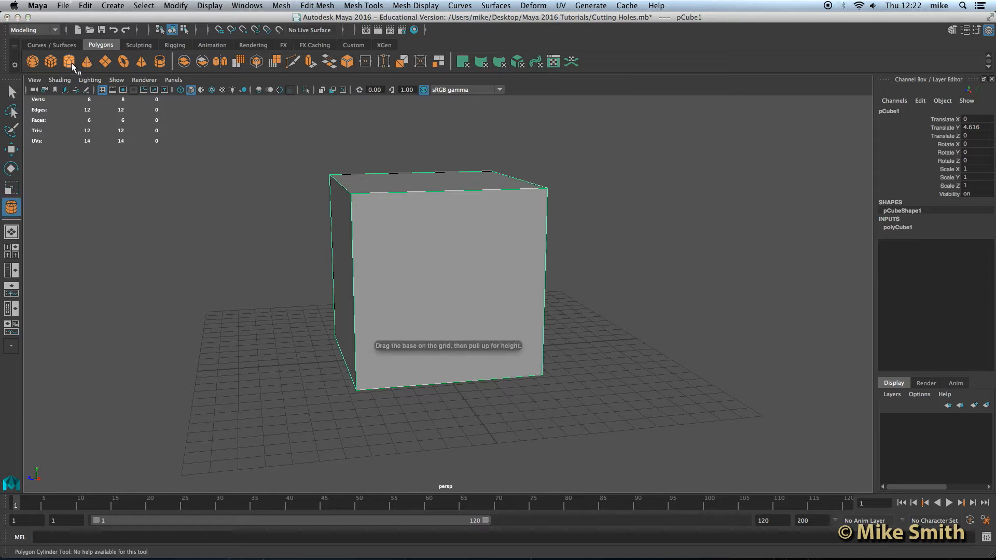
pyautogui.moveTo(458, 419); pyautogui.dragTo(444, 110)
# Rotate the cylinder to lie horizontally by setting its Rotate Z to 90
pyautogui.keyDown('alt'); pyautogui.moveTo(498, 290); pyautogui.dragTo(544, 294); pyautogui.keyUp('alt')
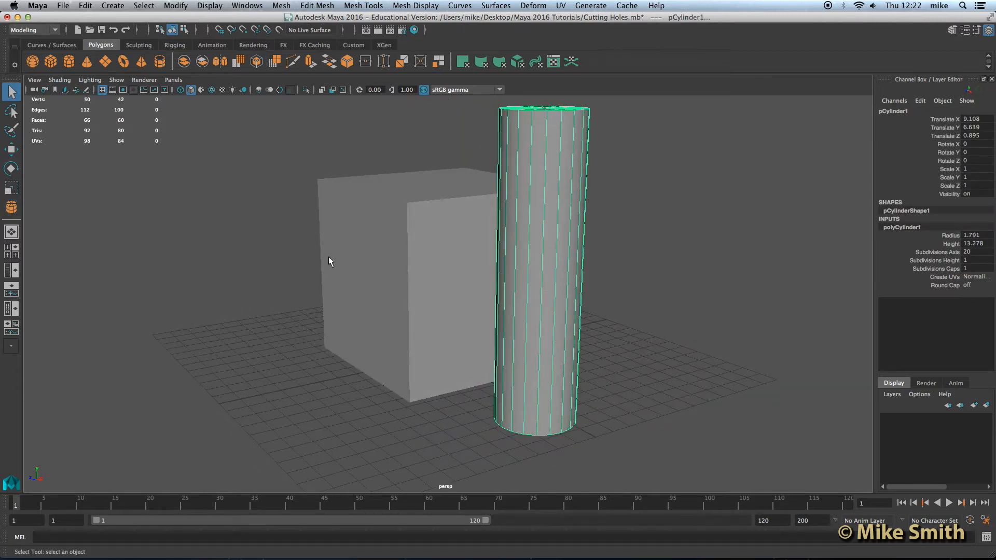
pyautogui.click(12, 169)
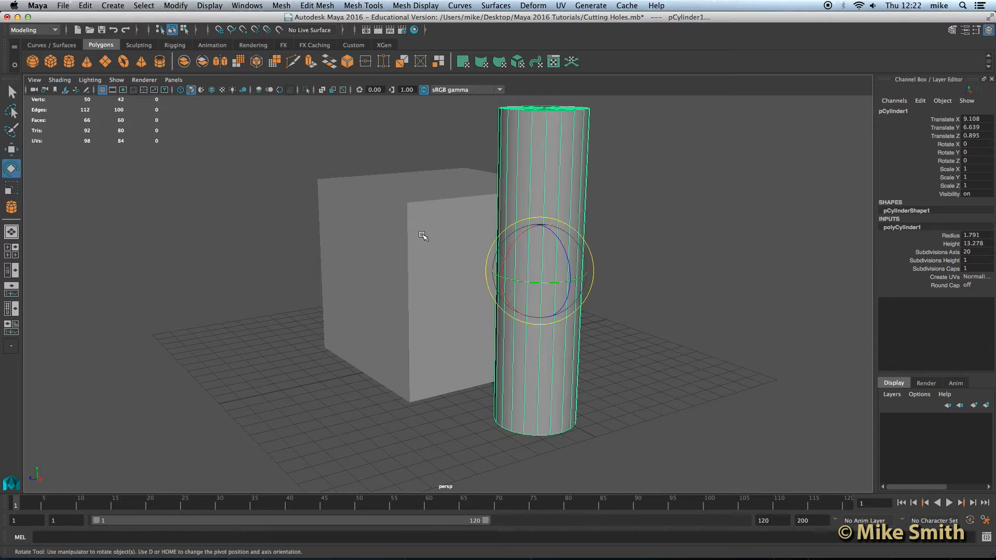
pyautogui.moveTo(562, 251); pyautogui.dragTo(498, 223)
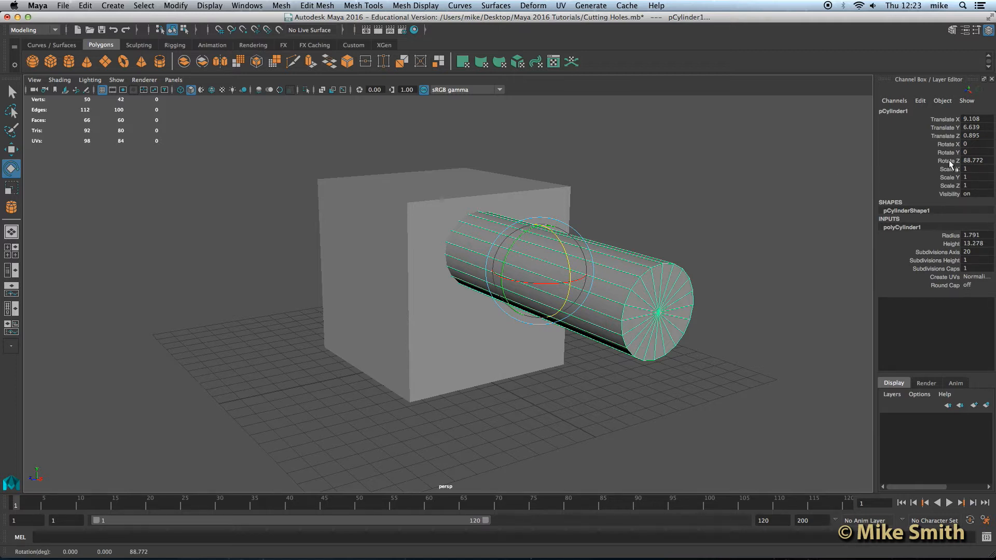
pyautogui.doubleClick(971, 162)
pyautogui.write('90')
pyautogui.press('Return')
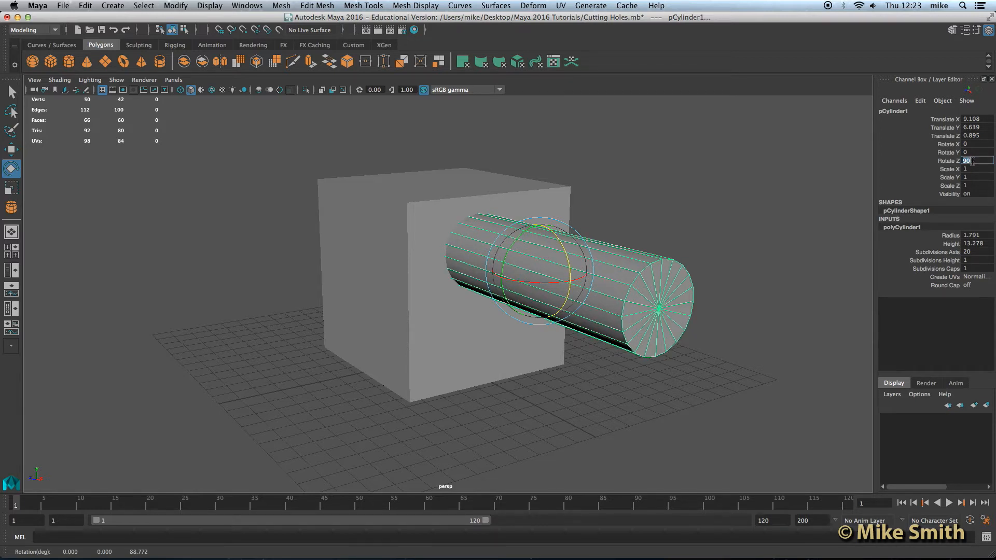
# Move the cylinder through the cube's upper part, to about X -0.23, Y 6.22 and Z 1.5
pyautogui.press('w')
pyautogui.keyDown('alt'); pyautogui.moveTo(363, 223); pyautogui.dragTo(483, 236); pyautogui.keyUp('alt')
pyautogui.moveTo(692, 274); pyautogui.dragTo(396, 356)
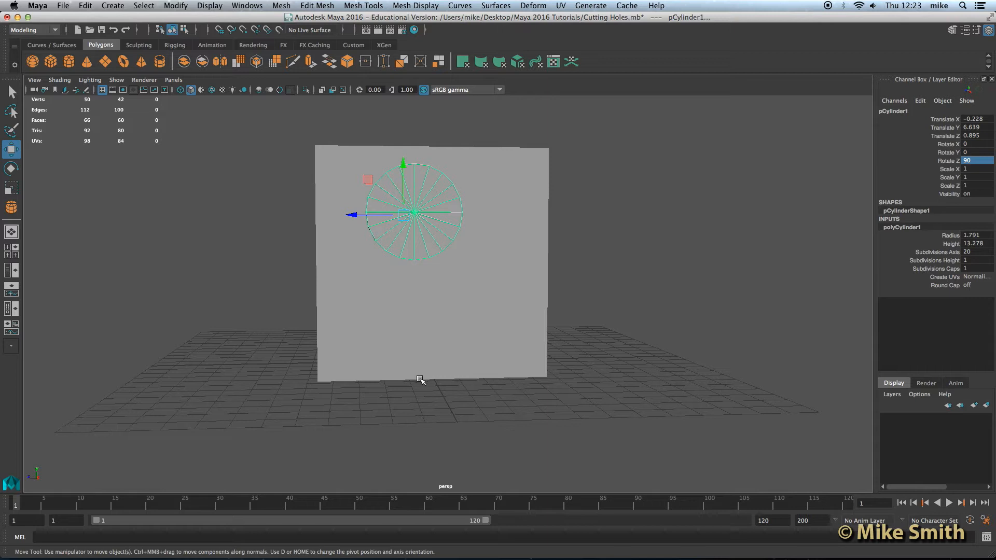
pyautogui.moveTo(371, 217); pyautogui.dragTo(355, 217)
pyautogui.moveTo(392, 162); pyautogui.dragTo(390, 174)
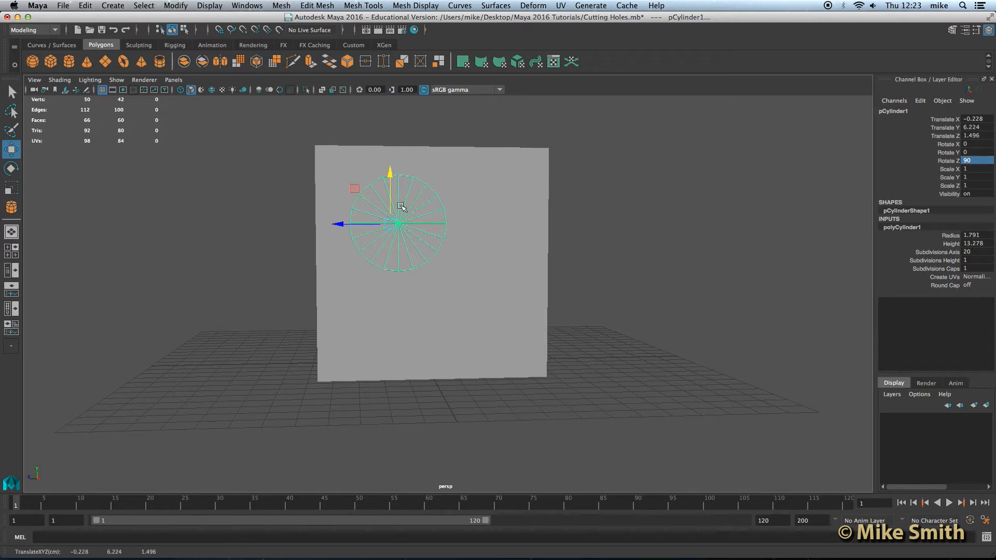
# Deselect the cylinder and turn on Wireframe on Shaded for the perspective view
pyautogui.keyDown('alt'); pyautogui.moveTo(408, 246); pyautogui.dragTo(445, 264); pyautogui.keyUp('alt')
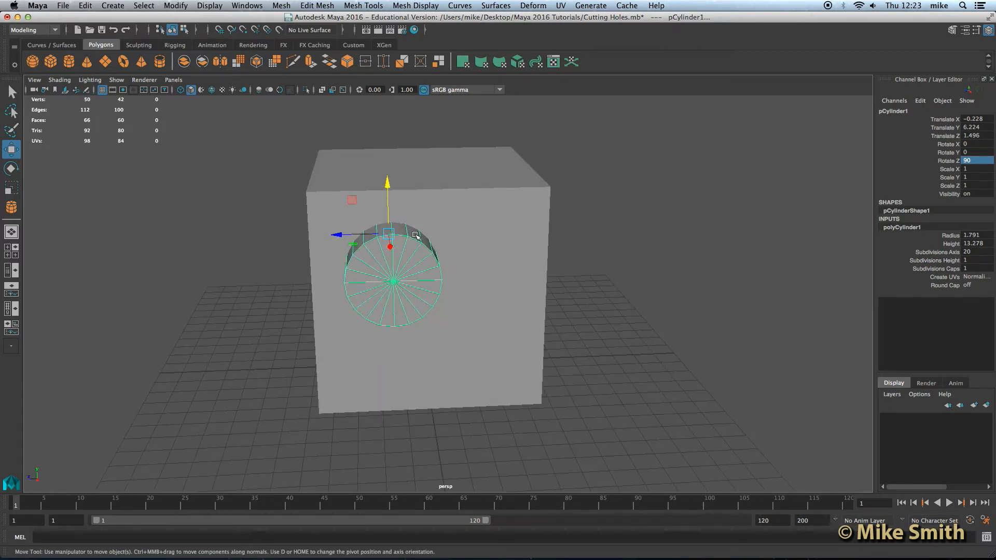
pyautogui.keyDown('alt'); pyautogui.moveTo(423, 278); pyautogui.dragTo(419, 271); pyautogui.keyUp('alt')
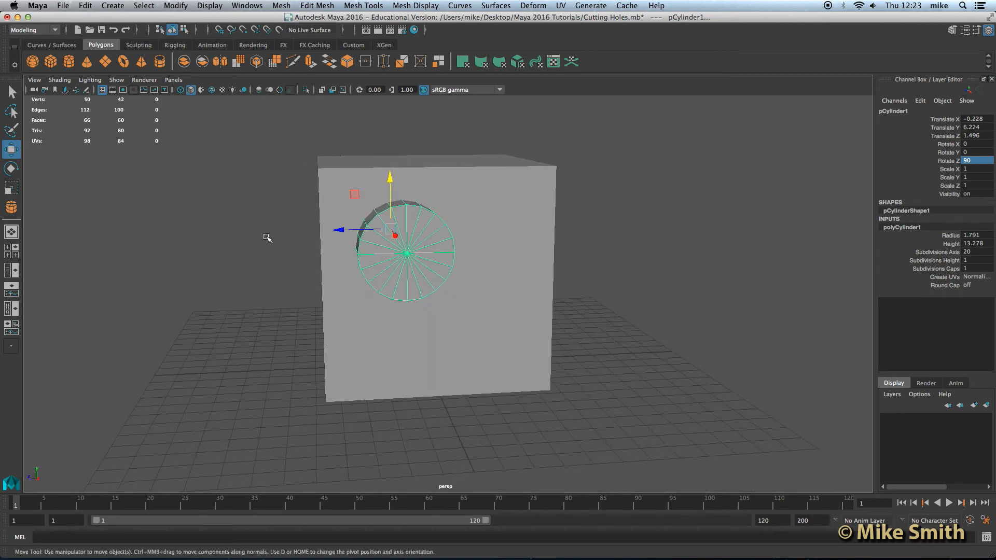
pyautogui.click(257, 196)
pyautogui.keyDown('alt'); pyautogui.moveTo(260, 268); pyautogui.dragTo(281, 272); pyautogui.keyUp('alt')
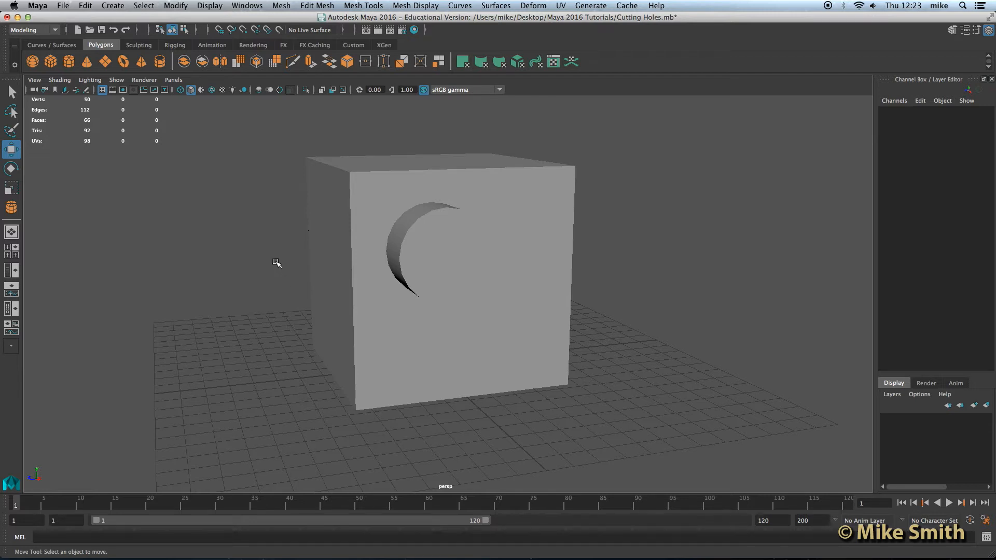
pyautogui.click(57, 80)
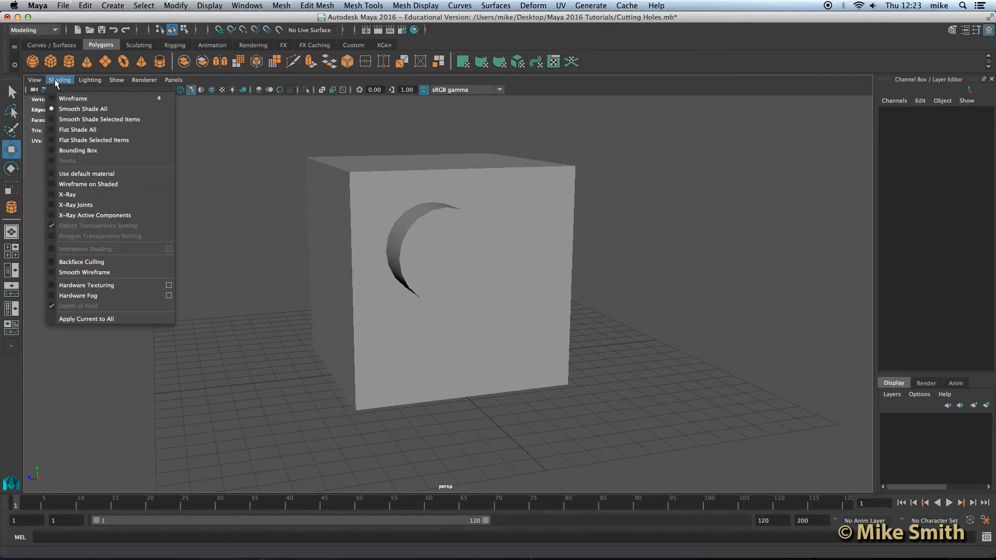
pyautogui.click(95, 188)
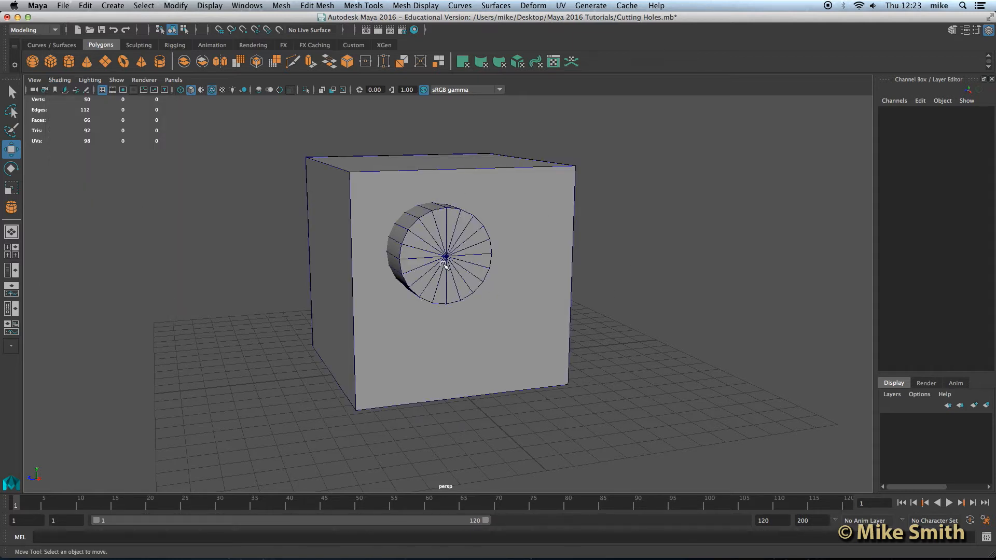
# Set the cylinder's Subdivisions Axis to 8
pyautogui.keyDown('alt'); pyautogui.moveTo(426, 255); pyautogui.dragTo(398, 225); pyautogui.keyUp('alt')
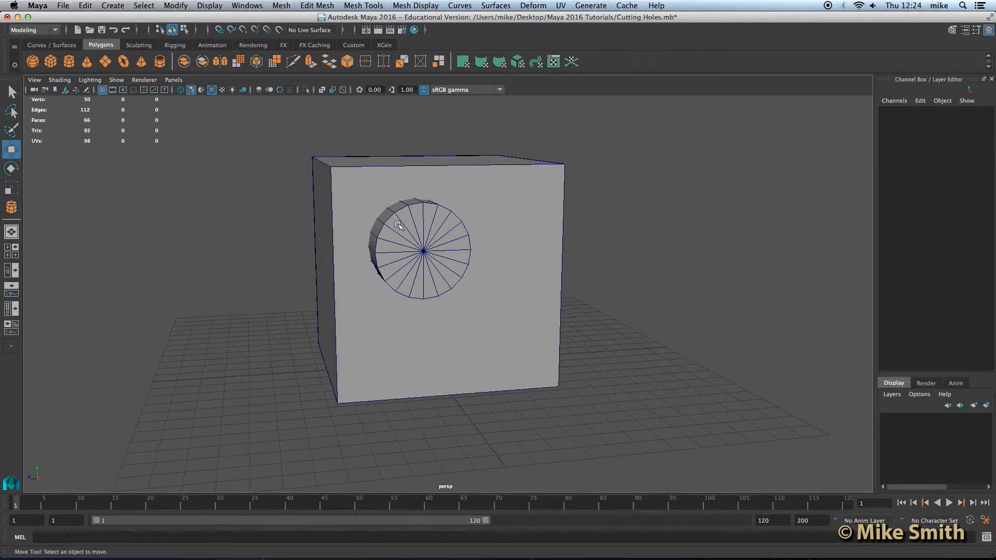
pyautogui.click(420, 236)
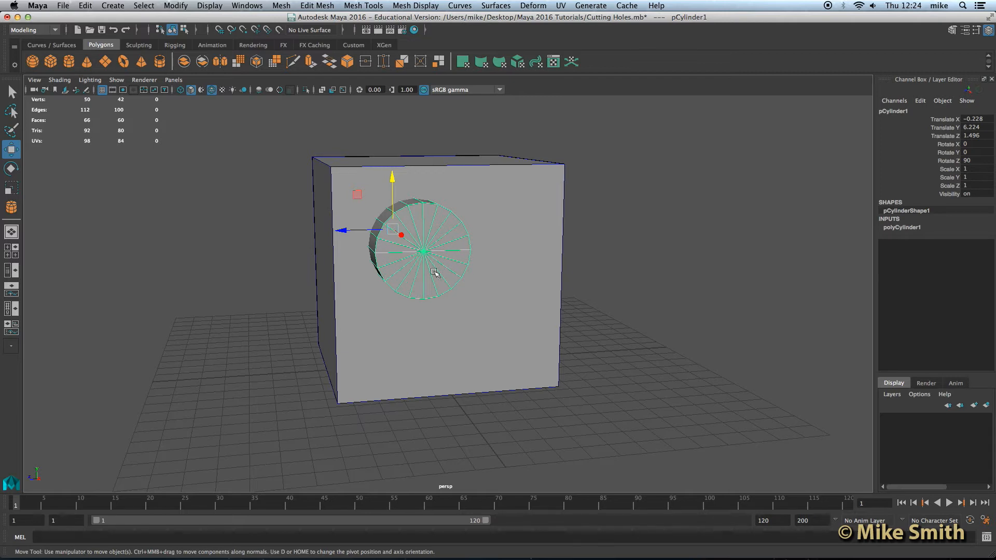
pyautogui.click(492, 200)
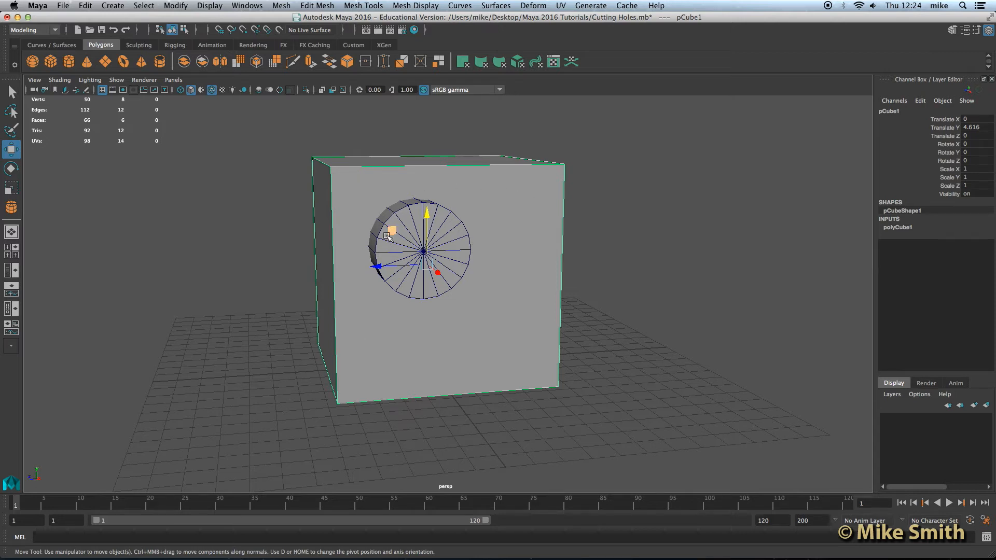
pyautogui.click(414, 222)
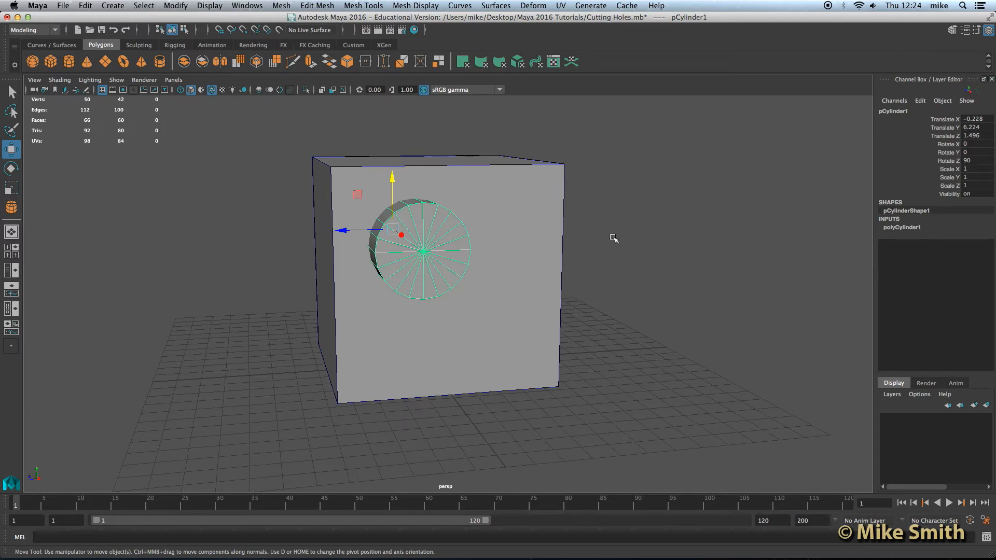
pyautogui.click(896, 228)
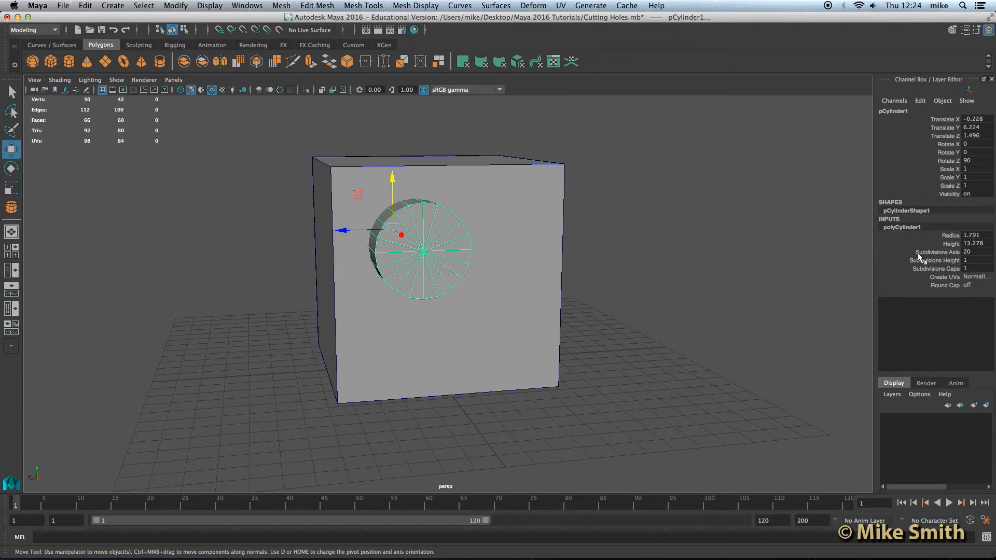
pyautogui.doubleClick(968, 254)
pyautogui.press('Return')
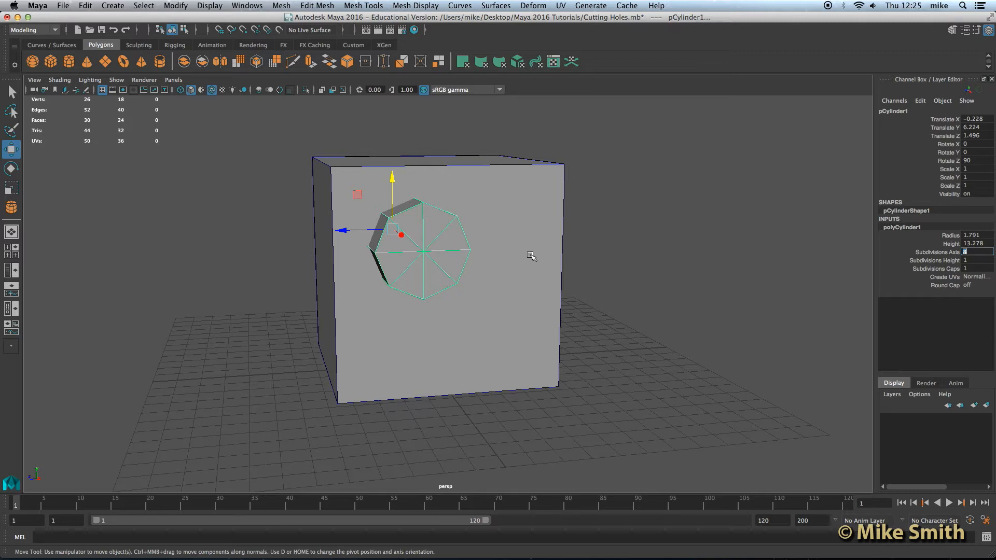
# Preview the cube as a smoothed mesh and return it to the unsmoothed display
pyautogui.keyDown('alt'); pyautogui.moveTo(442, 260); pyautogui.dragTo(420, 262); pyautogui.keyUp('alt')
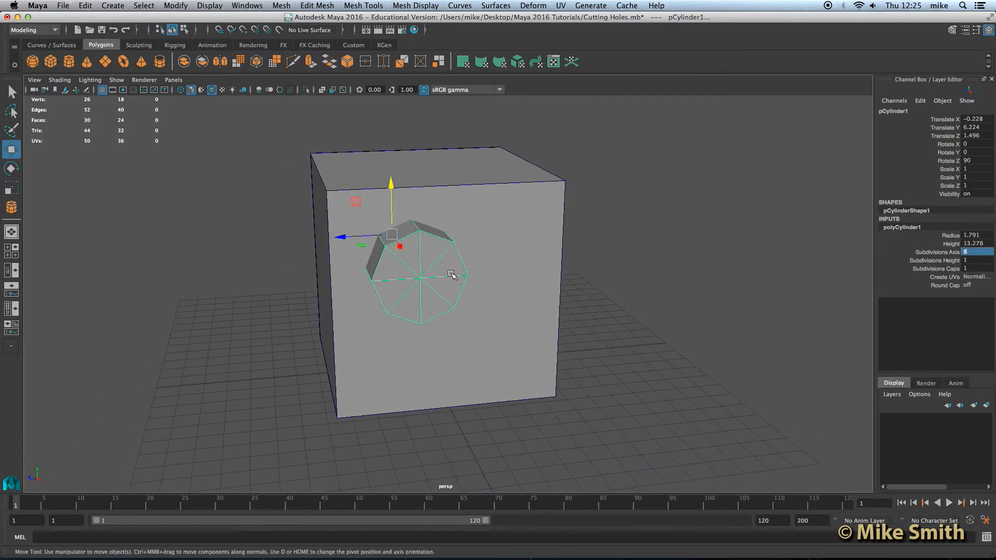
pyautogui.click(503, 209)
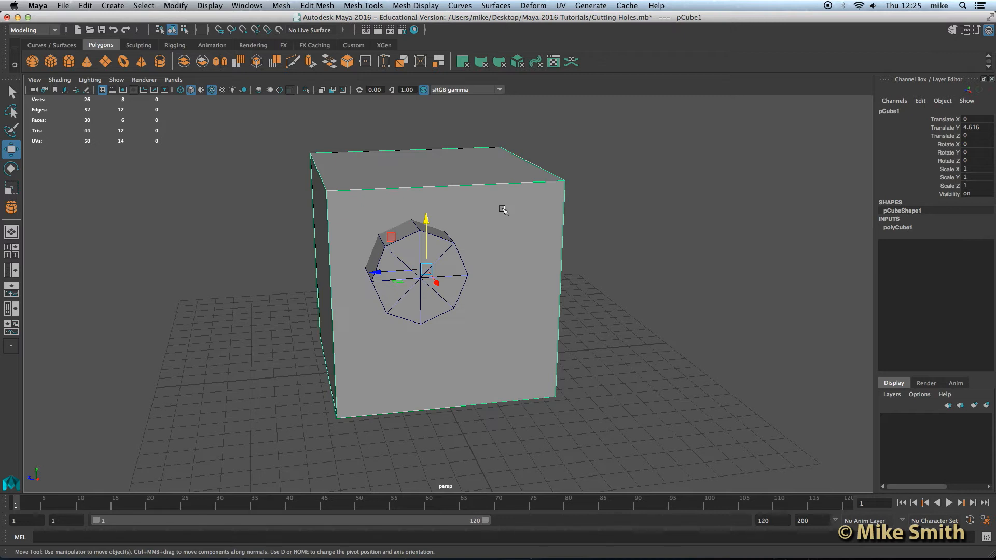
pyautogui.click(12, 93)
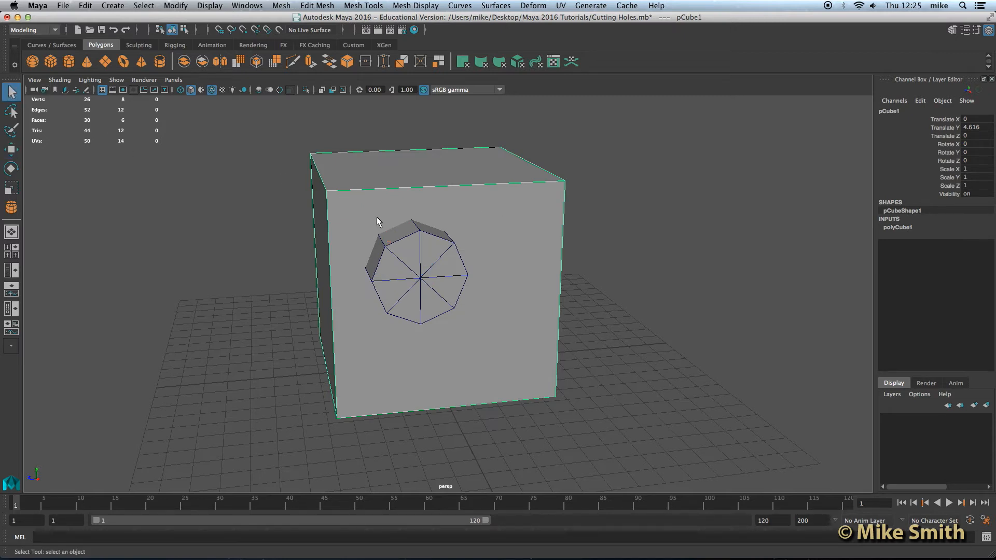
pyautogui.keyDown('alt'); pyautogui.moveTo(439, 232); pyautogui.dragTo(445, 194); pyautogui.keyUp('alt')
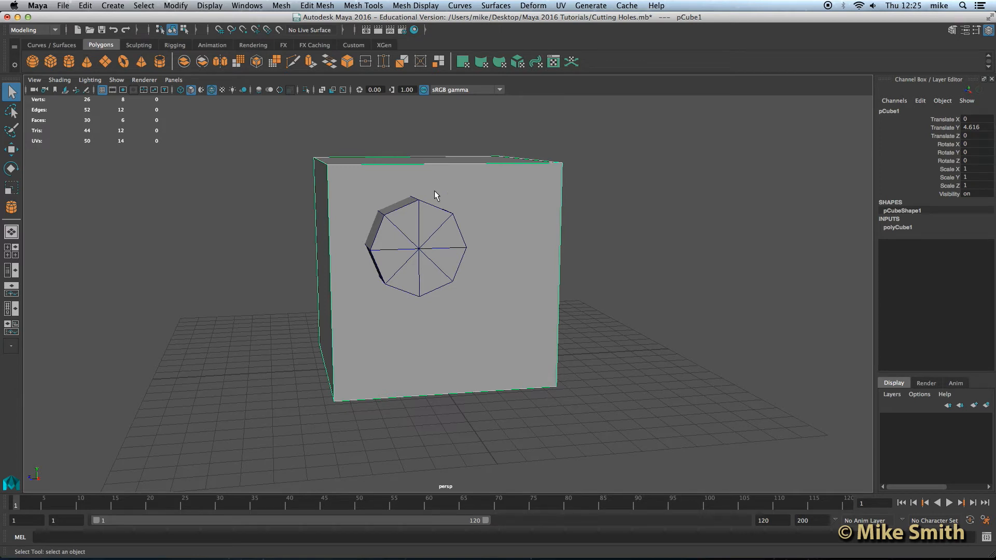
pyautogui.press('3')
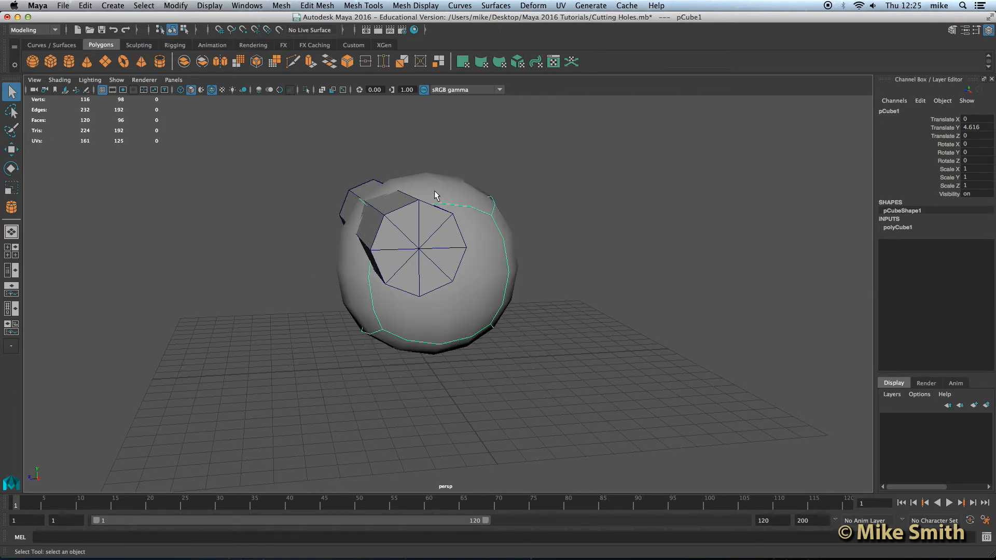
pyautogui.press('1')
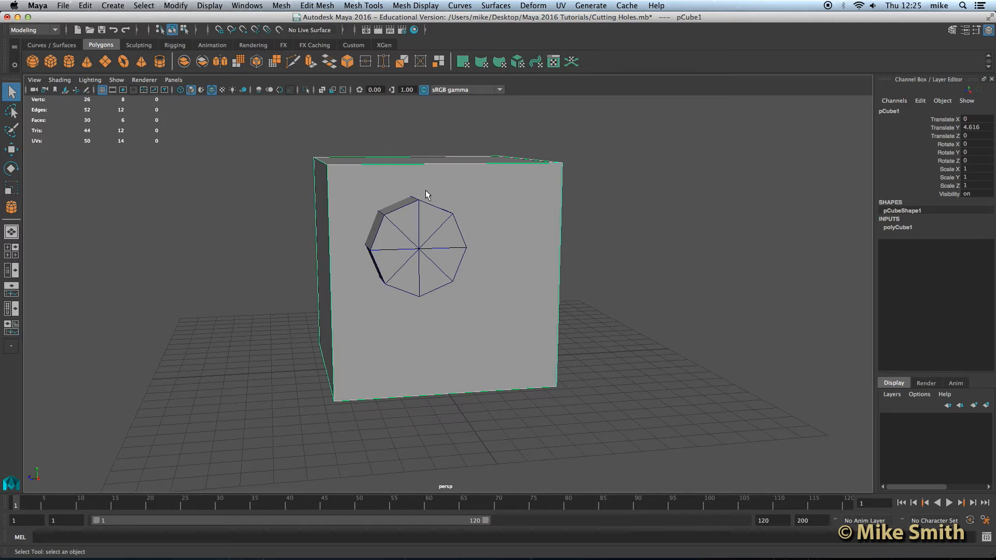
# Insert edge loops on the cube close to the front face's left and right vertical edges and its top edge
pyautogui.keyDown('alt'); pyautogui.moveTo(417, 185); pyautogui.dragTo(415, 239); pyautogui.keyUp('alt')
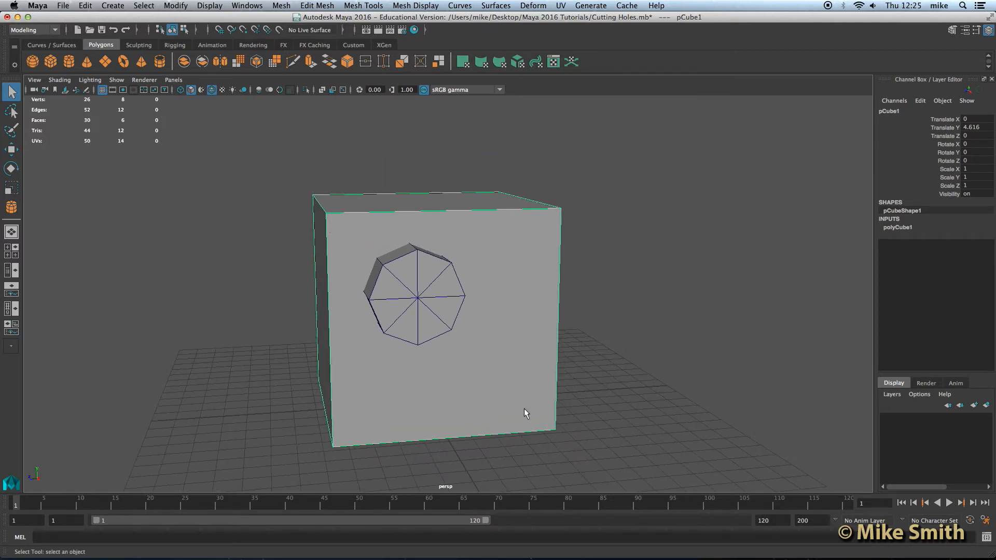
pyautogui.keyDown('alt'); pyautogui.moveTo(420, 365); pyautogui.dragTo(411, 365); pyautogui.keyUp('alt')
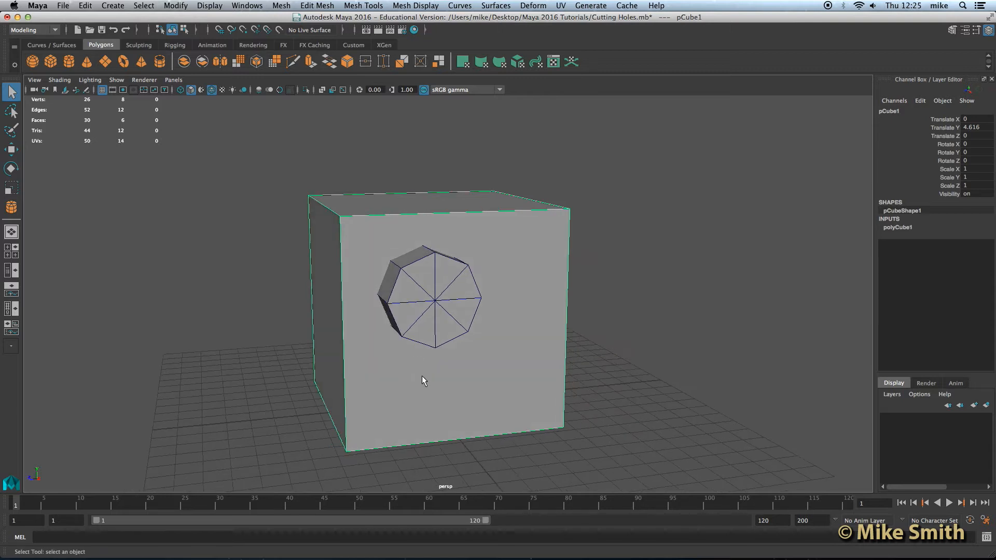
pyautogui.click(363, 5)
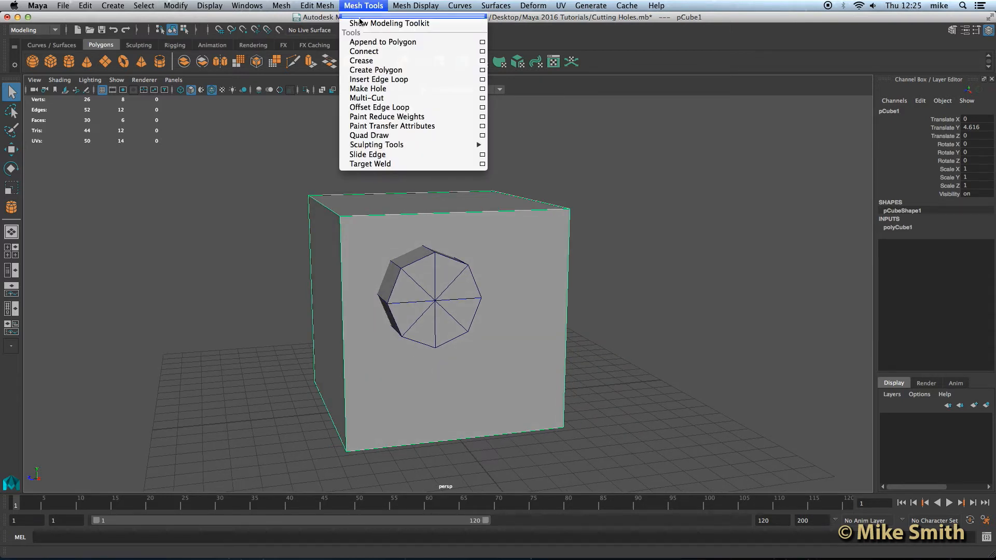
pyautogui.click(384, 79)
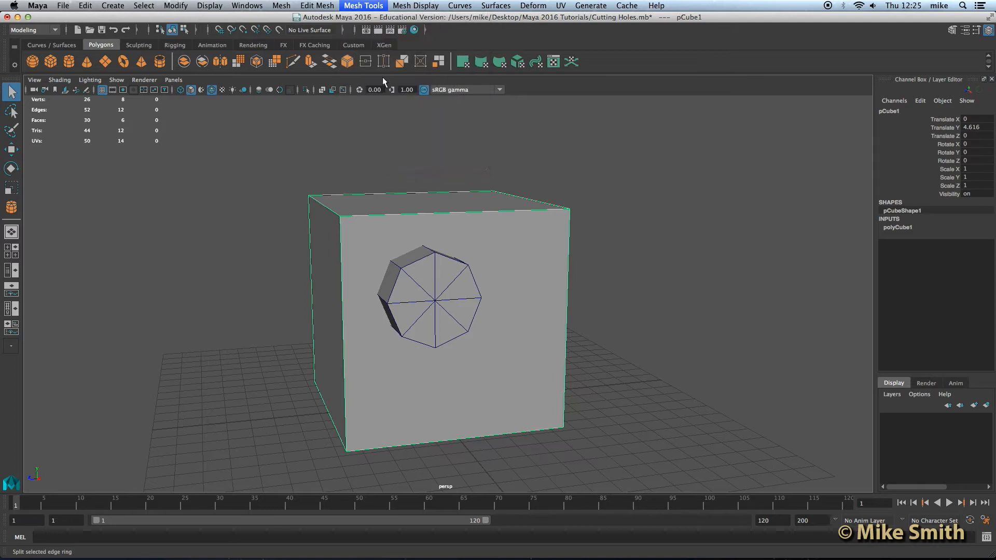
pyautogui.scroll(5, 384, 223)
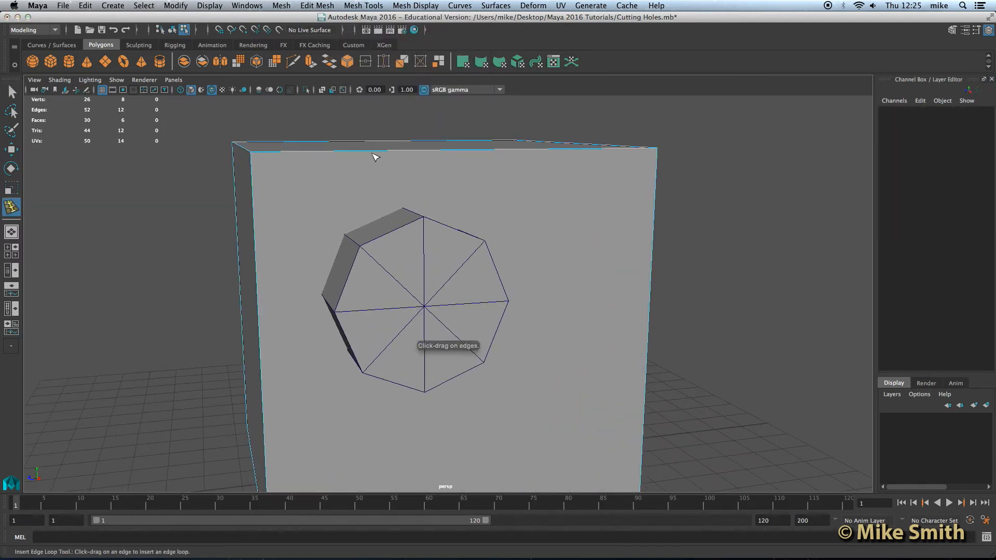
pyautogui.keyDown('alt'); pyautogui.moveTo(381, 162); pyautogui.dragTo(263, 199); pyautogui.keyUp('alt')
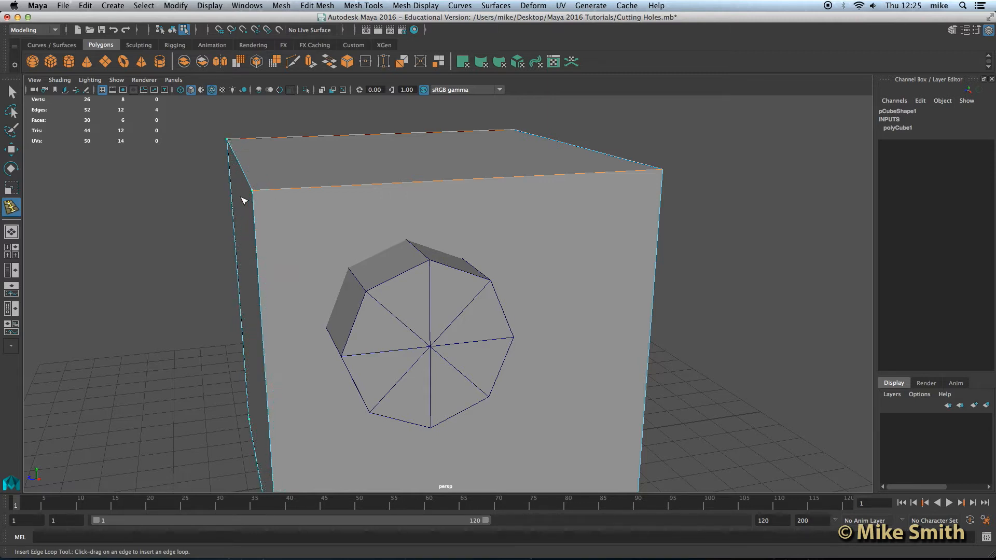
pyautogui.moveTo(247, 196); pyautogui.dragTo(259, 197)
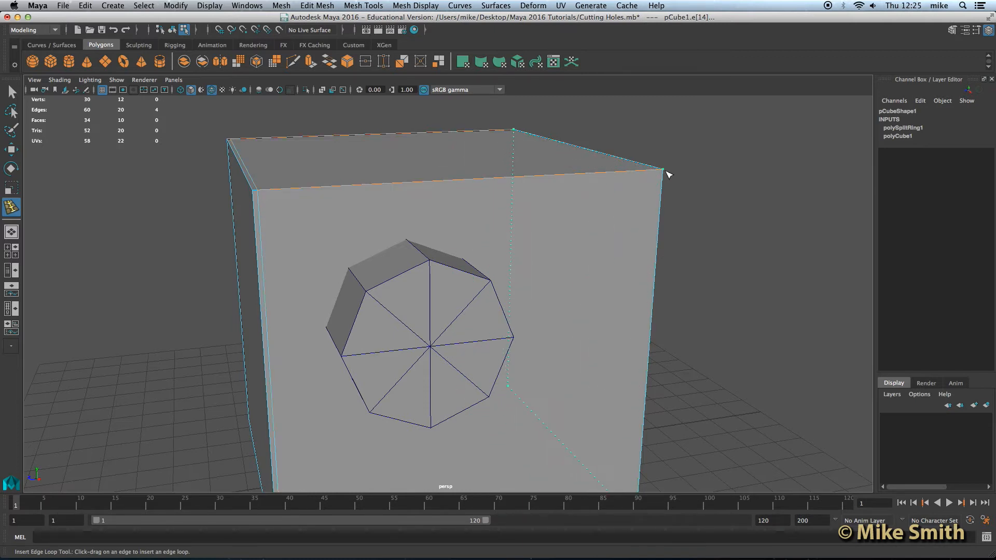
pyautogui.moveTo(661, 179)
pyautogui.mouseDown()
pyautogui.moveTo(655, 239)
pyautogui.moveTo(663, 175)
pyautogui.mouseUp()
# Insert a horizontal edge loop around the cube close to its bottom edge
pyautogui.keyDown('alt'); pyautogui.moveTo(520, 320); pyautogui.dragTo(502, 159, button='middle'); pyautogui.keyUp('alt')
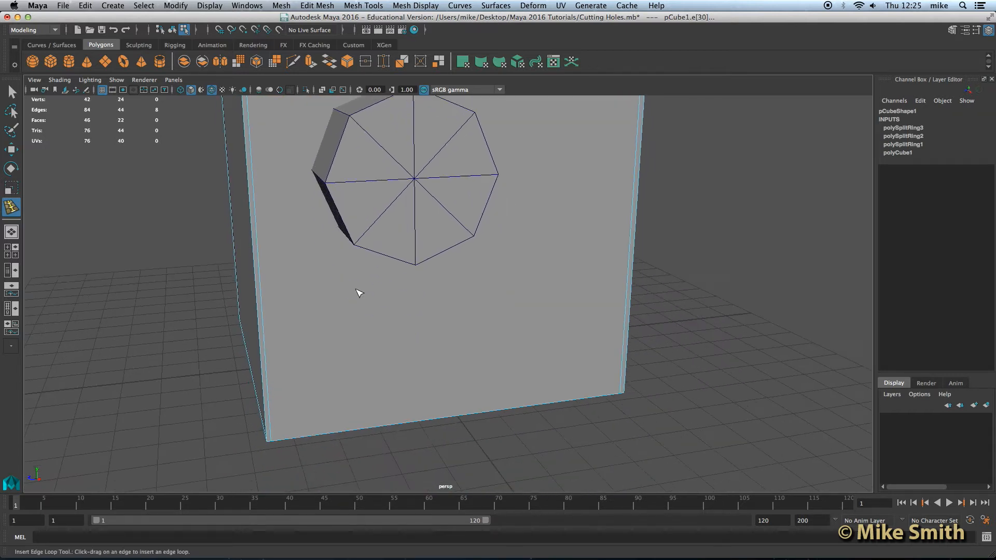
pyautogui.moveTo(272, 434); pyautogui.dragTo(278, 436)
pyautogui.keyDown('alt'); pyautogui.moveTo(342, 350); pyautogui.dragTo(333, 331, button='right'); pyautogui.keyUp('alt')
pyautogui.keyDown('alt'); pyautogui.moveTo(310, 237); pyautogui.dragTo(410, 250); pyautogui.keyUp('alt')
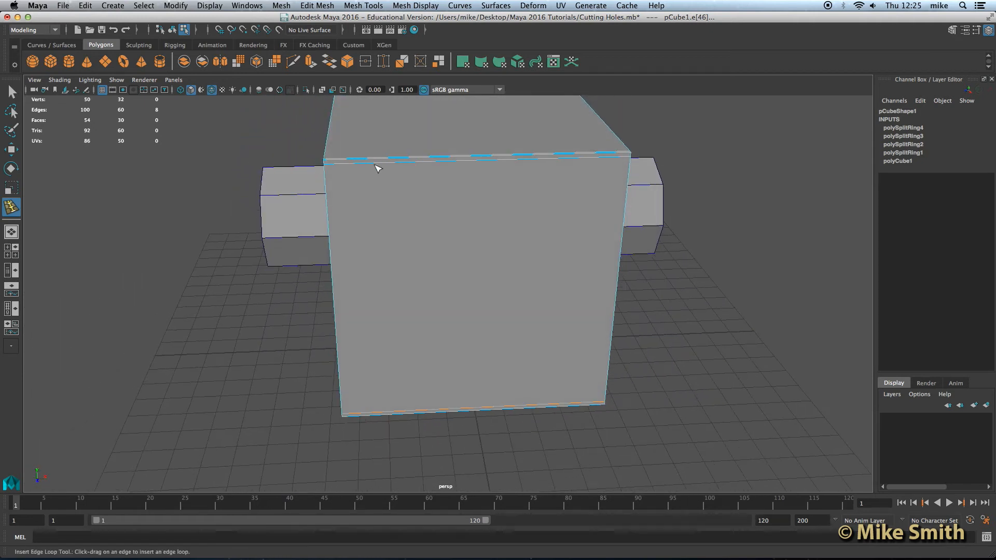
# Insert vertical edge loops on the cube close to the left and right edges of the side face
pyautogui.moveTo(362, 164); pyautogui.dragTo(332, 166)
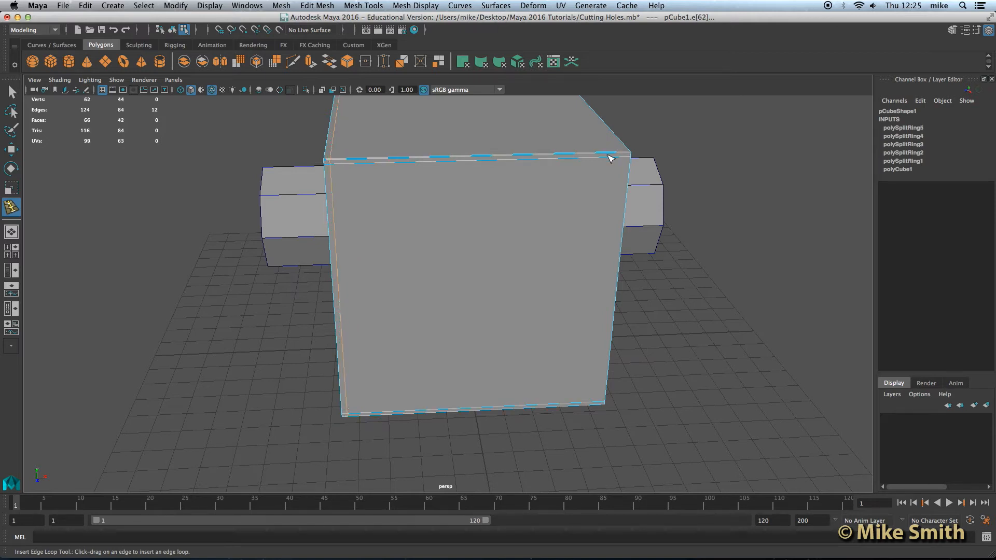
pyautogui.moveTo(629, 155); pyautogui.dragTo(629, 156)
pyautogui.keyDown('alt'); pyautogui.moveTo(629, 155); pyautogui.dragTo(508, 213); pyautogui.keyUp('alt')
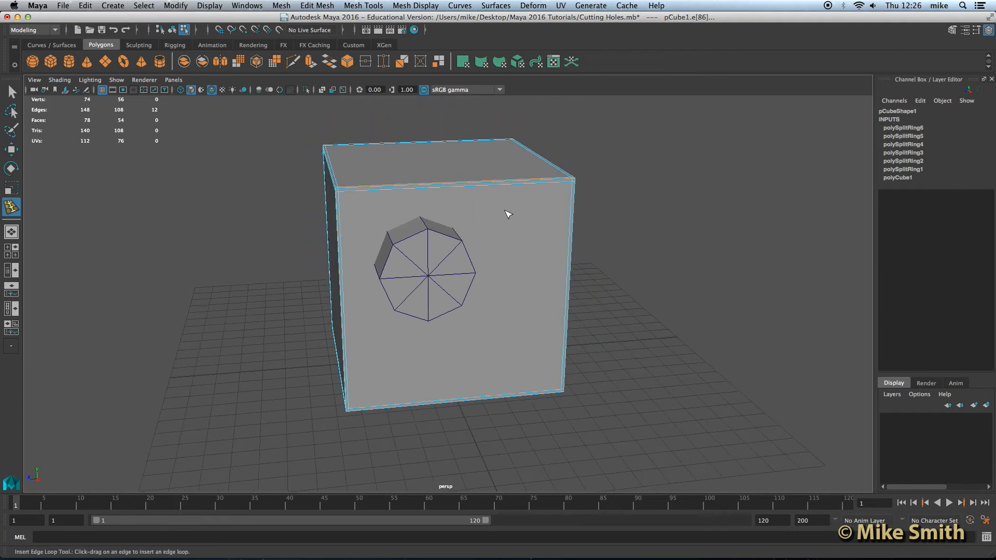
# Return to object mode, select the cube, preview it as a smoothed mesh and switch back to the unsmoothed display
pyautogui.moveTo(424, 182); pyautogui.dragTo(464, 173, button='right')
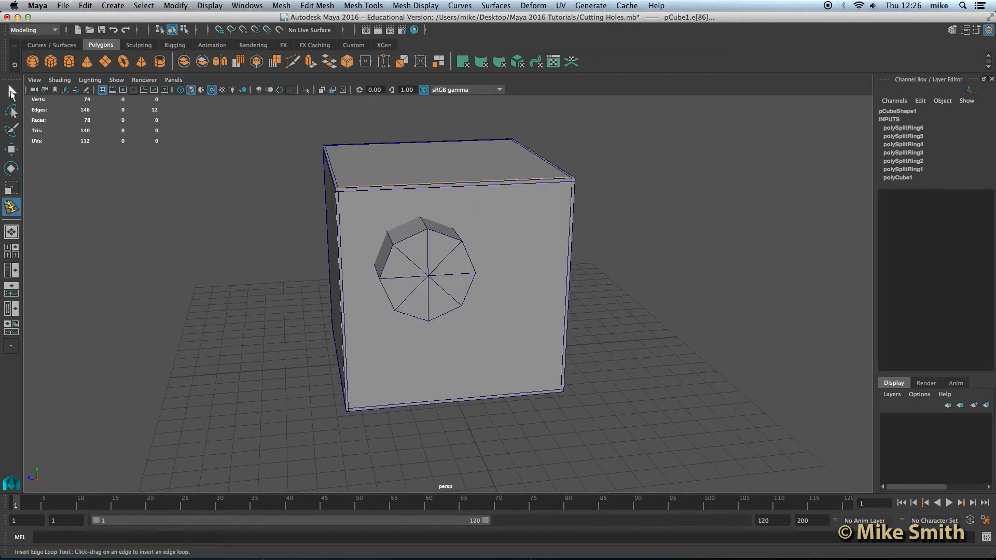
pyautogui.click(11, 93)
pyautogui.click(436, 188)
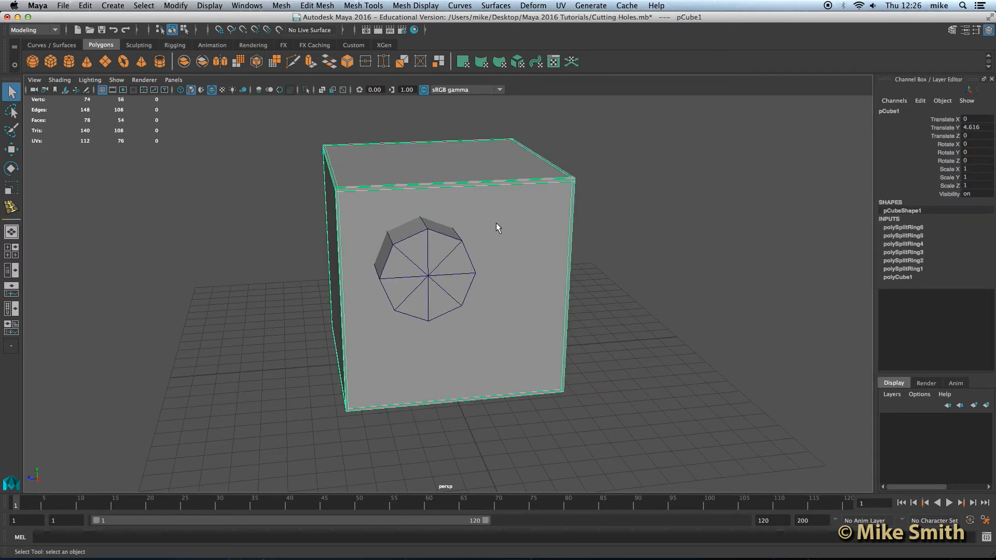
pyautogui.keyDown('alt'); pyautogui.moveTo(499, 225); pyautogui.dragTo(481, 213); pyautogui.keyUp('alt')
pyautogui.press('3')
pyautogui.keyDown('alt'); pyautogui.moveTo(366, 199); pyautogui.dragTo(363, 190); pyautogui.keyUp('alt')
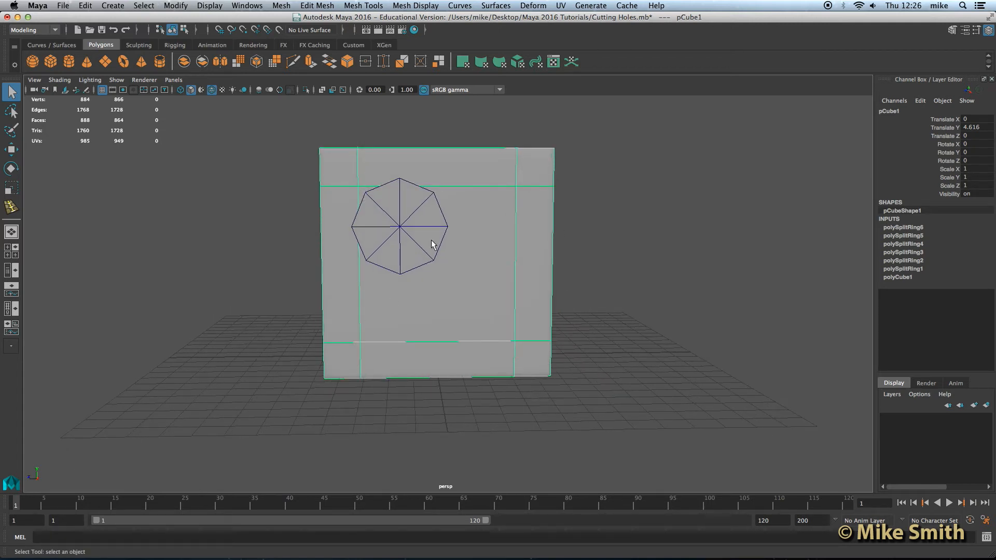
pyautogui.press('1')
pyautogui.keyDown('alt'); pyautogui.moveTo(431, 239); pyautogui.dragTo(369, 212); pyautogui.keyUp('alt')
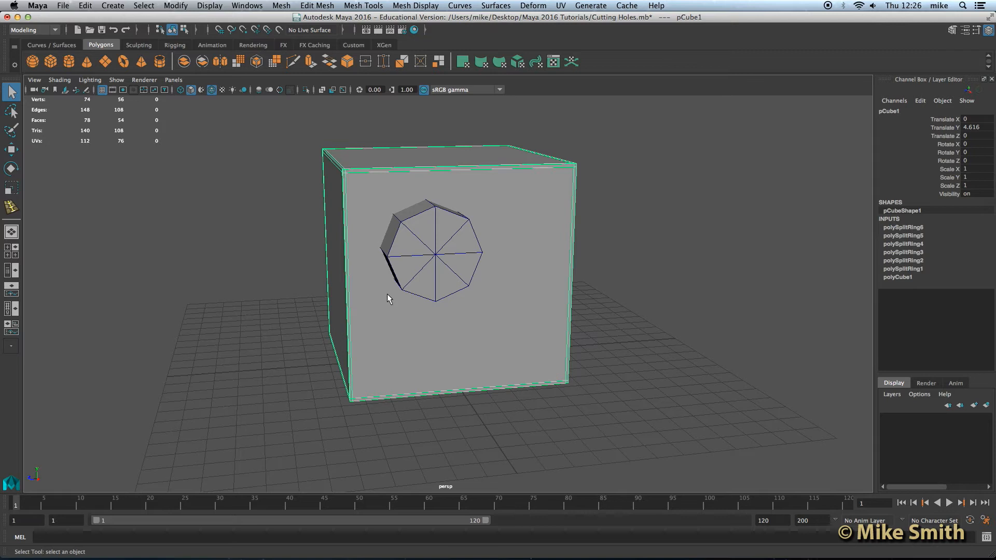
# Insert a vertical and a horizontal edge loop around the cube, lined up with the cylinder's top and side corners
pyautogui.moveTo(433, 232)
pyautogui.keyDown('alt'); pyautogui.mouseDown()
pyautogui.moveTo(420, 229)
pyautogui.moveTo(427, 239)
pyautogui.mouseUp(); pyautogui.keyUp('alt')
pyautogui.scroll(6, 436, 273)
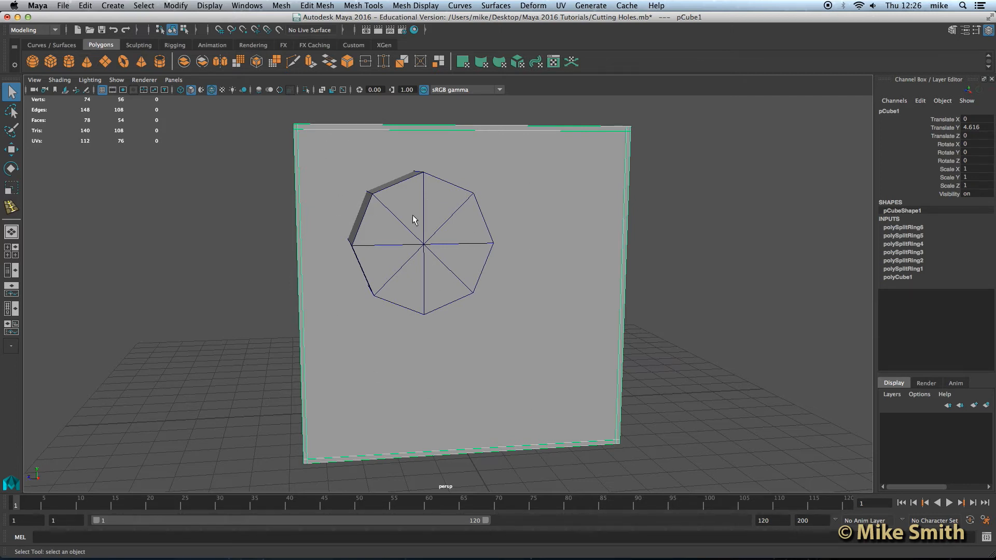
pyautogui.keyDown('alt'); pyautogui.moveTo(415, 218); pyautogui.dragTo(421, 216); pyautogui.keyUp('alt')
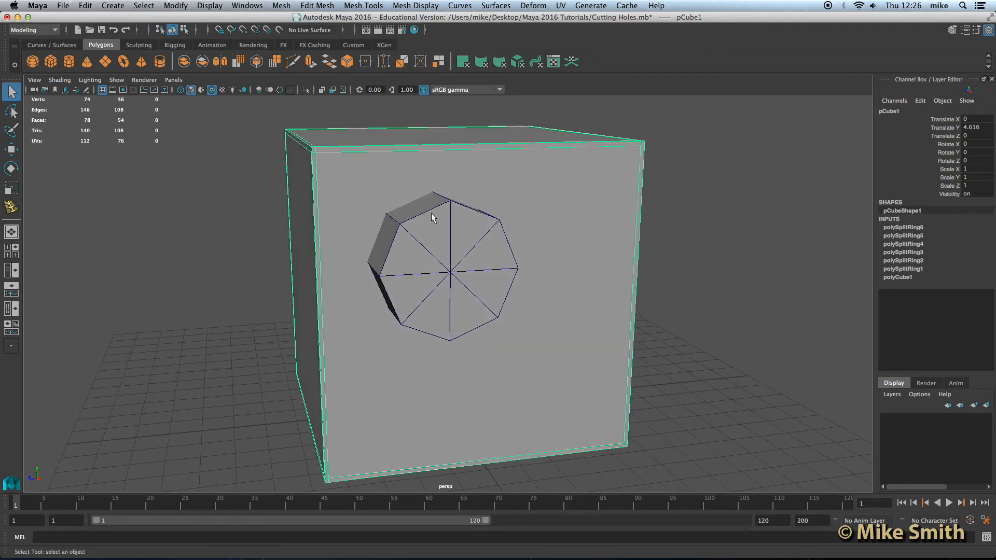
pyautogui.click(372, 6)
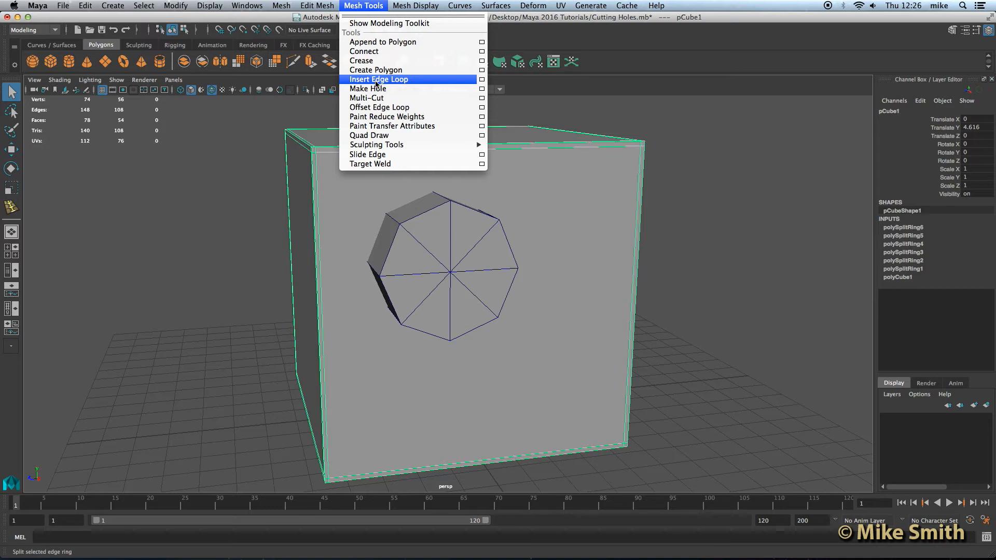
pyautogui.click(377, 80)
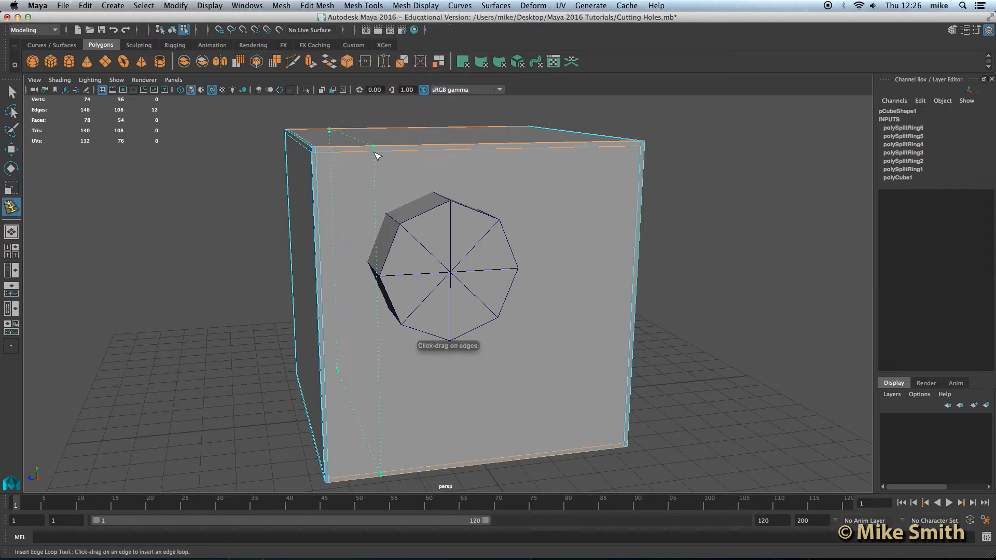
pyautogui.moveTo(405, 150); pyautogui.dragTo(434, 151)
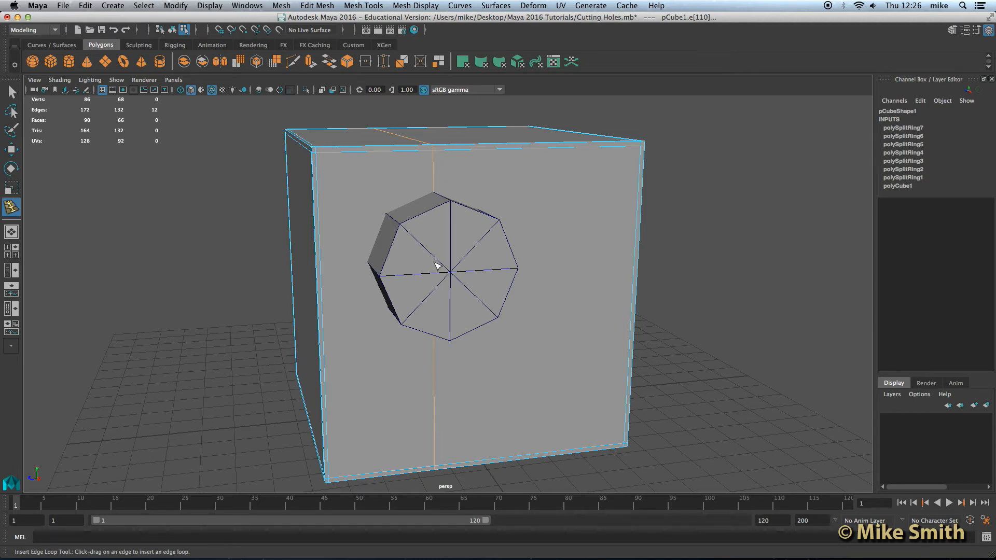
pyautogui.keyDown('alt'); pyautogui.moveTo(422, 316); pyautogui.dragTo(368, 249); pyautogui.keyUp('alt')
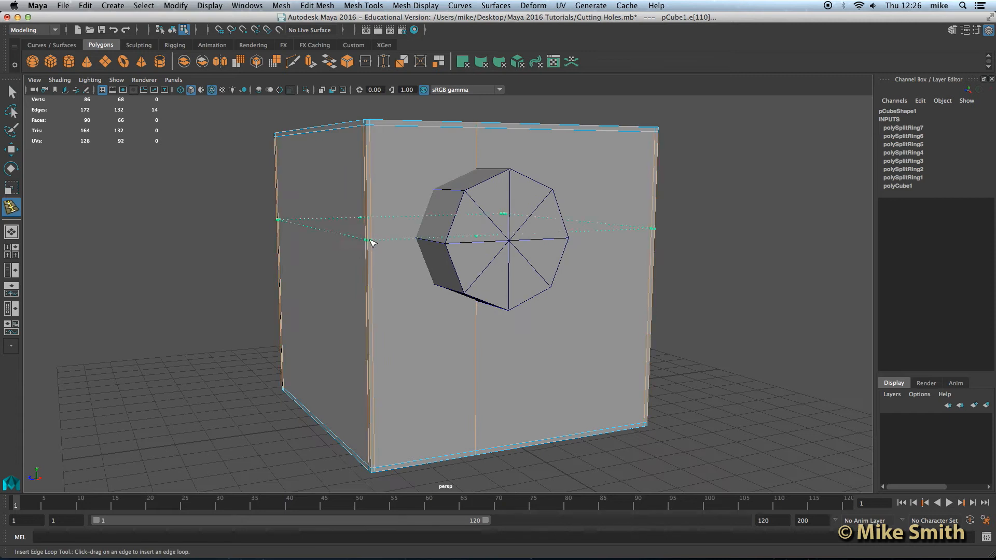
pyautogui.click(368, 240)
# Return to object mode and subtract the cylinder from the cube with a Boolean Difference
pyautogui.keyDown('alt'); pyautogui.moveTo(408, 284); pyautogui.dragTo(507, 211); pyautogui.keyUp('alt')
pyautogui.moveTo(515, 168); pyautogui.dragTo(542, 156, button='right')
pyautogui.keyDown('alt'); pyautogui.moveTo(201, 152); pyautogui.dragTo(261, 228); pyautogui.keyUp('alt')
pyautogui.click(11, 92)
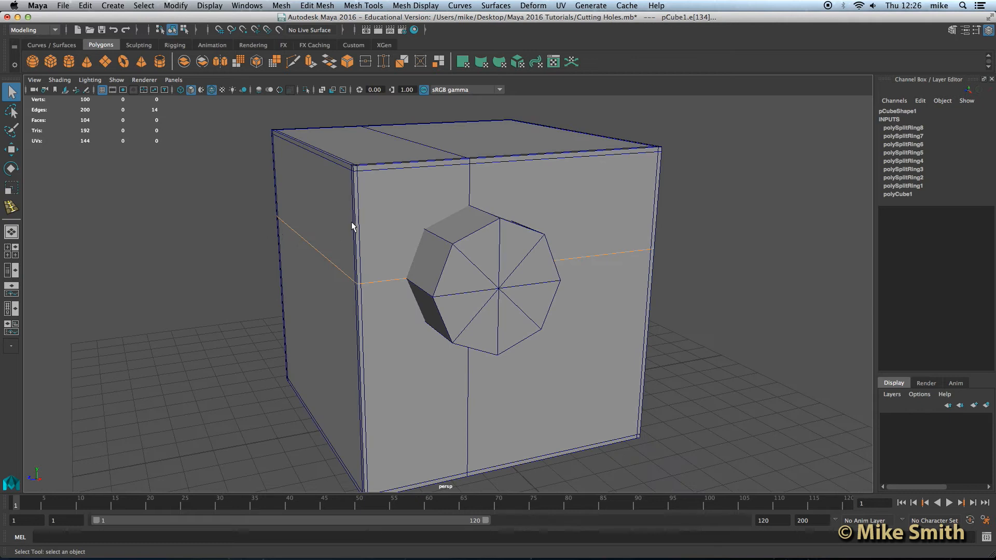
pyautogui.click(405, 166)
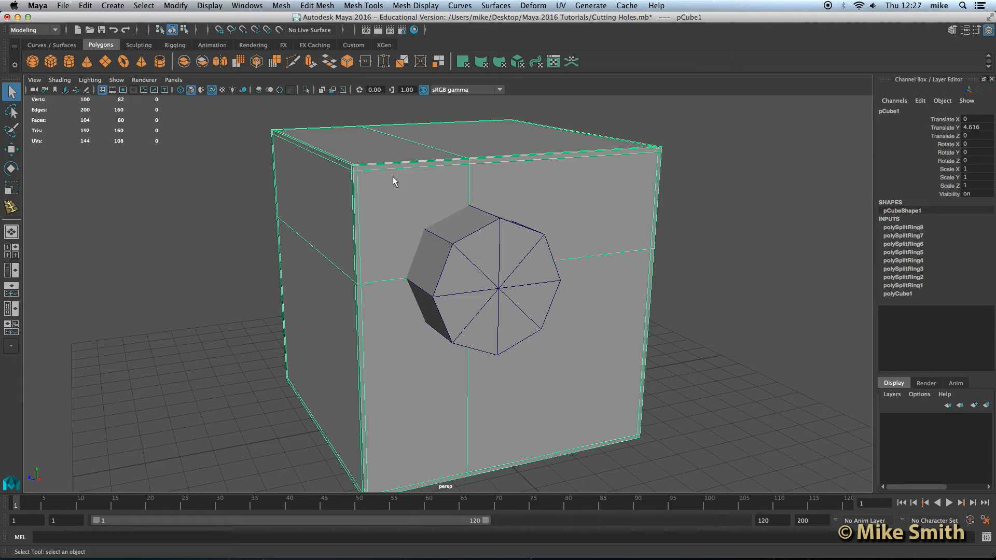
pyautogui.click(502, 275)
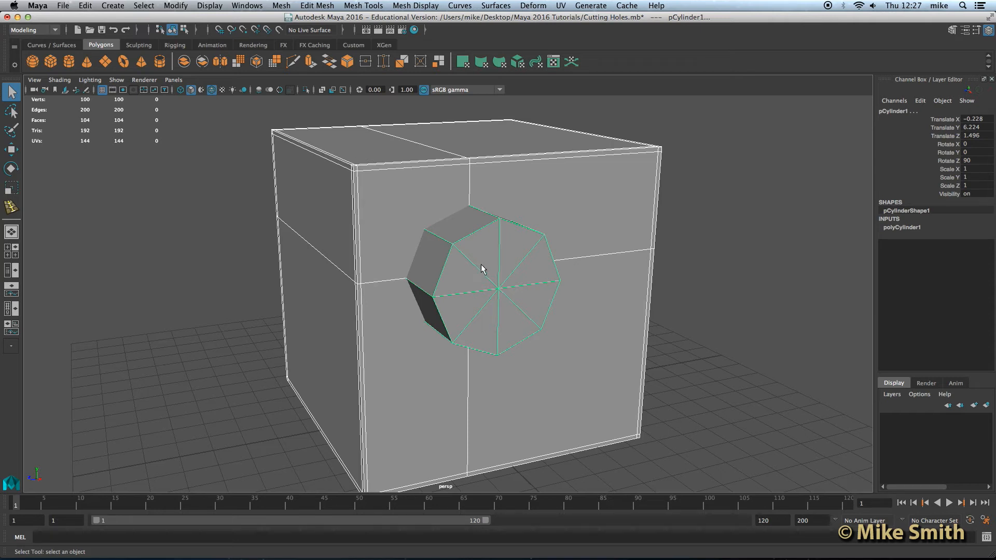
pyautogui.click(280, 5)
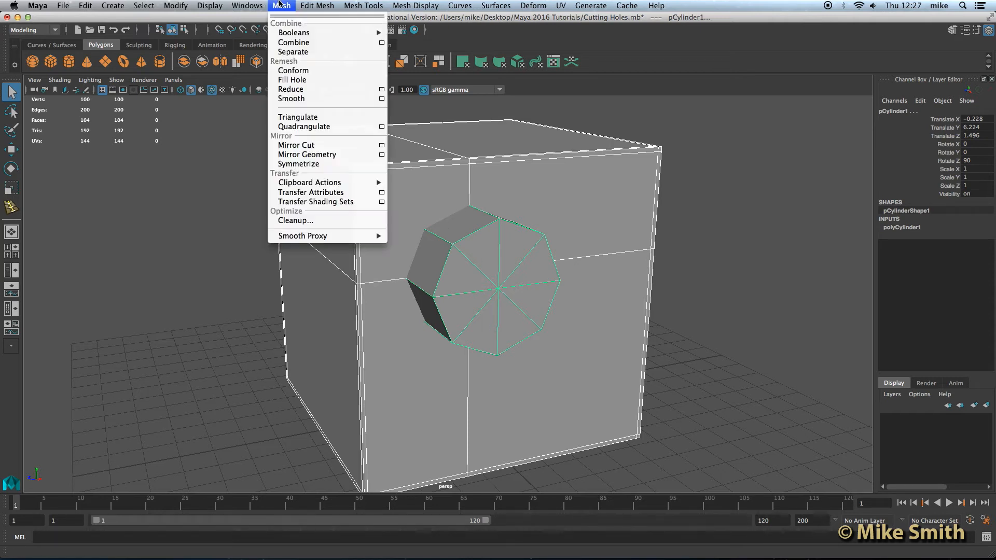
pyautogui.moveTo(285, 35)
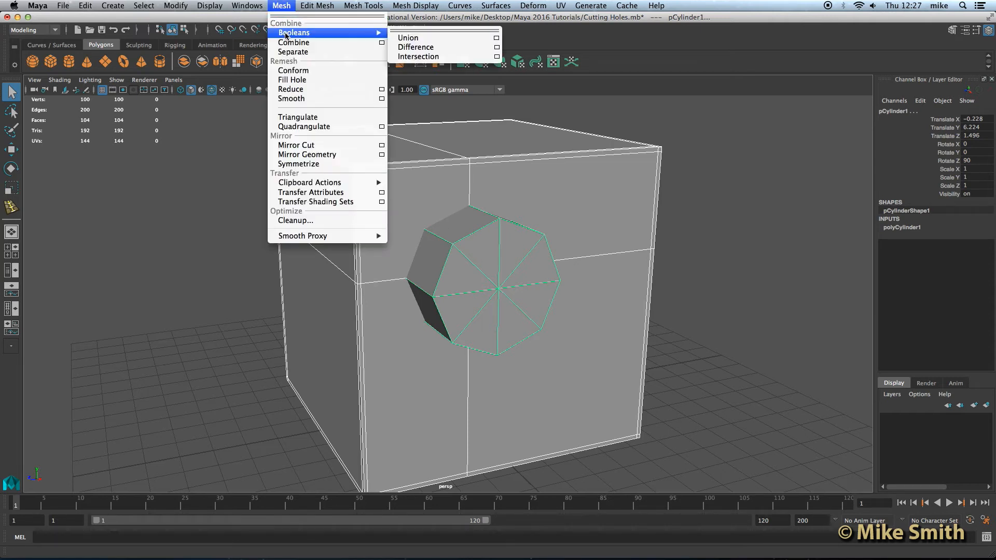
pyautogui.click(416, 47)
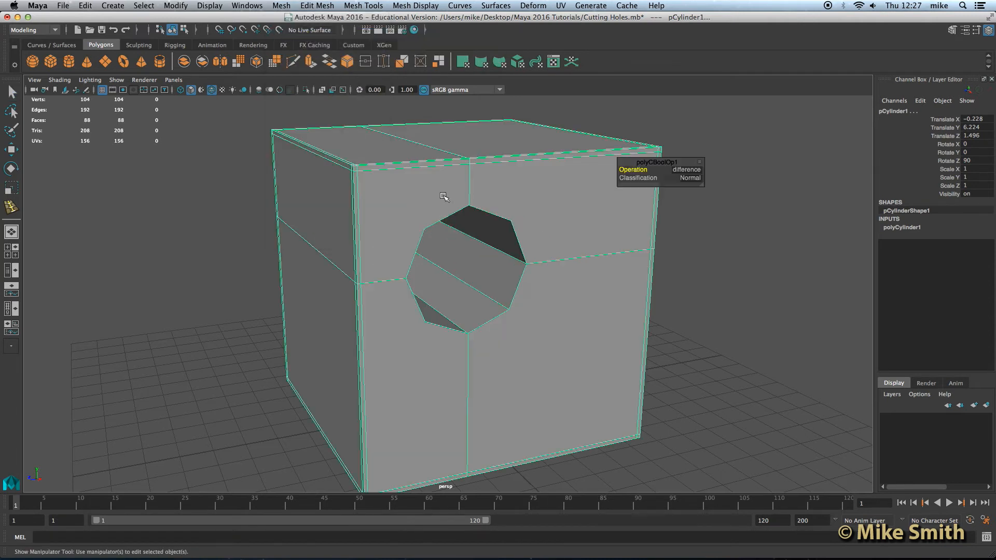
# Switch the cut cube to vertex selection with the hole's rim in close view
pyautogui.keyDown('alt'); pyautogui.moveTo(480, 280); pyautogui.dragTo(507, 289); pyautogui.keyUp('alt')
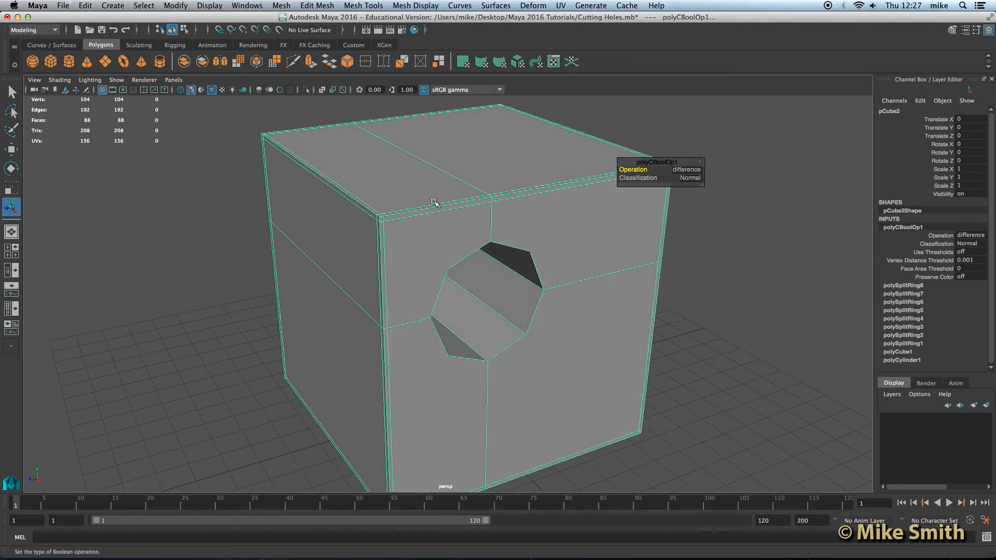
pyautogui.keyDown('alt'); pyautogui.moveTo(444, 239); pyautogui.dragTo(409, 209); pyautogui.keyUp('alt')
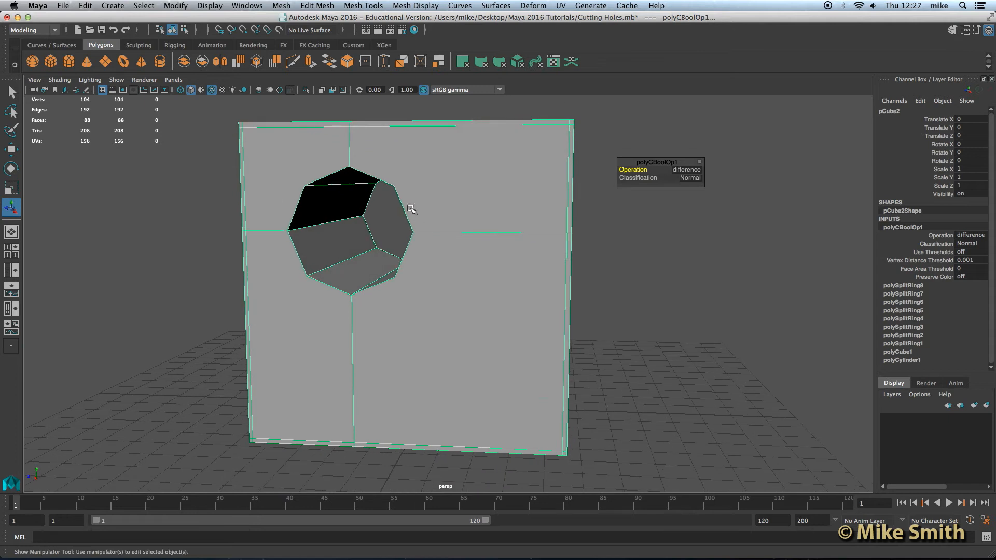
pyautogui.keyDown('alt'); pyautogui.moveTo(410, 209); pyautogui.dragTo(456, 267, button='middle'); pyautogui.keyUp('alt')
pyautogui.scroll(5, 447, 282)
pyautogui.keyDown('alt'); pyautogui.moveTo(448, 282); pyautogui.dragTo(368, 211); pyautogui.keyUp('alt')
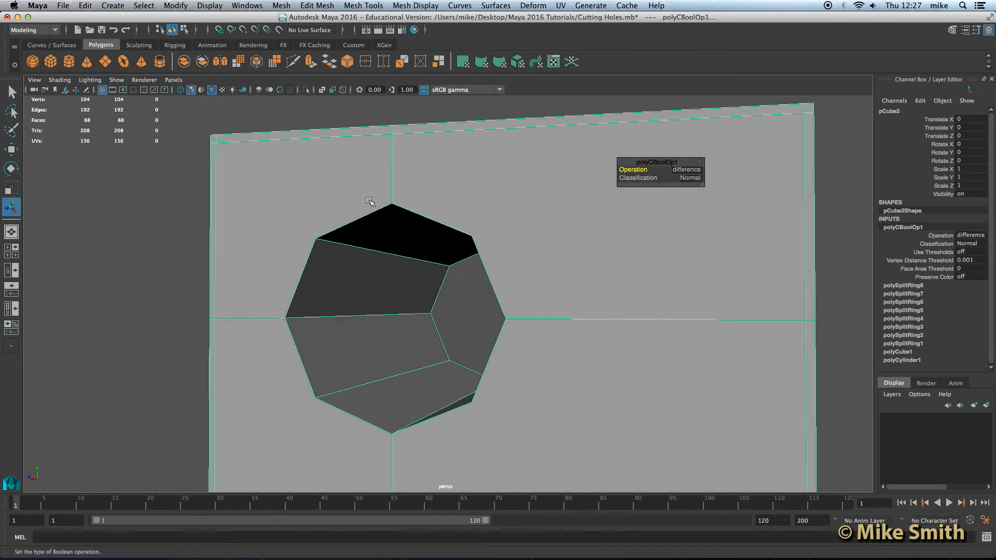
pyautogui.rightClick(369, 201)
pyautogui.click(330, 200)
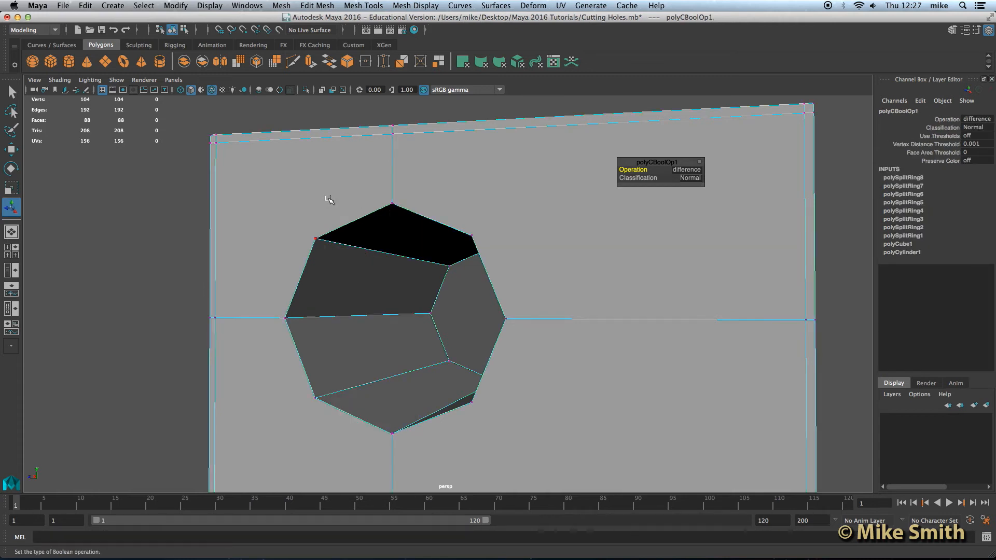
# Examine the vertices at the top corner of the hole's rim where the vertical edge loop meets it
pyautogui.keyDown('alt'); pyautogui.moveTo(388, 303); pyautogui.dragTo(396, 297); pyautogui.keyUp('alt')
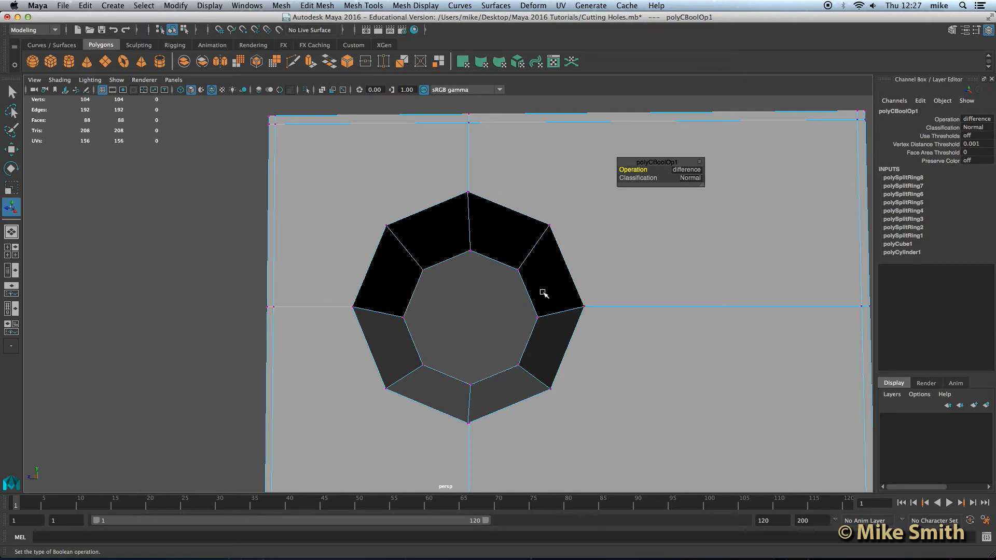
pyautogui.keyDown('alt'); pyautogui.moveTo(511, 242); pyautogui.dragTo(503, 243); pyautogui.keyUp('alt')
pyautogui.scroll(6, 503, 243)
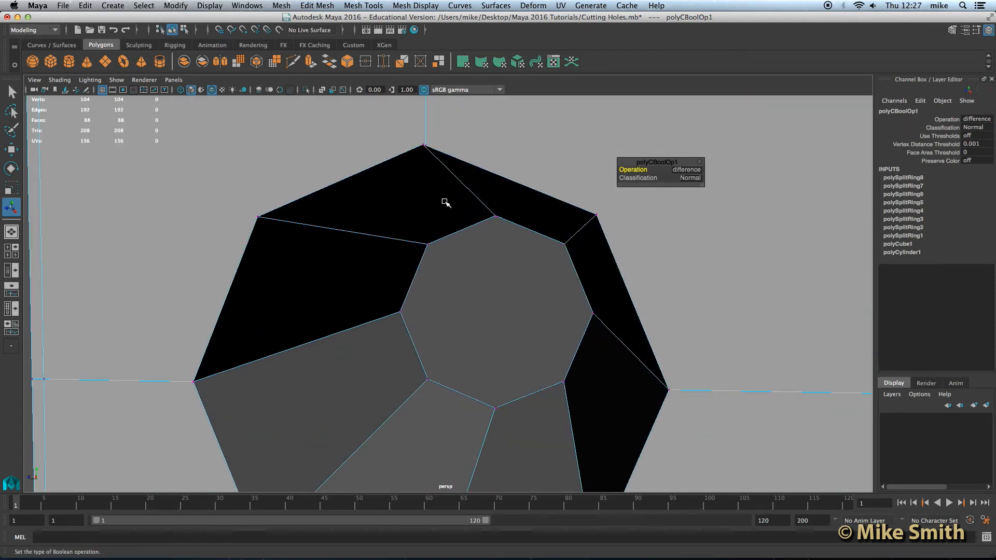
pyautogui.scroll(-3, 471, 268)
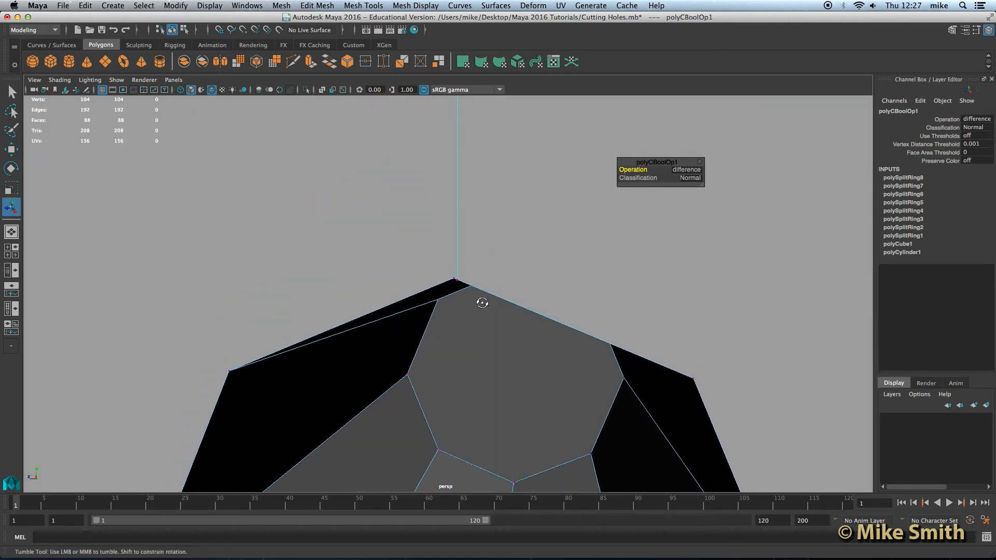
pyautogui.scroll(5, 478, 285)
pyautogui.keyDown('alt'); pyautogui.moveTo(467, 249); pyautogui.dragTo(478, 290, button='middle'); pyautogui.keyUp('alt')
pyautogui.scroll(3, 477, 290)
pyautogui.keyDown('alt'); pyautogui.moveTo(469, 218); pyautogui.dragTo(474, 262, button='middle'); pyautogui.keyUp('alt')
pyautogui.scroll(2, 474, 255)
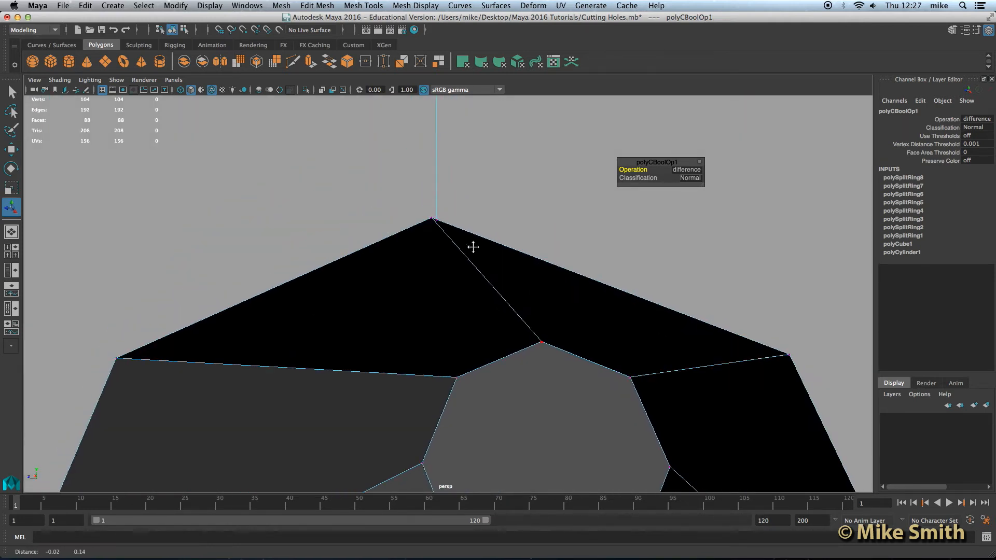
pyautogui.scroll(-1, 477, 246)
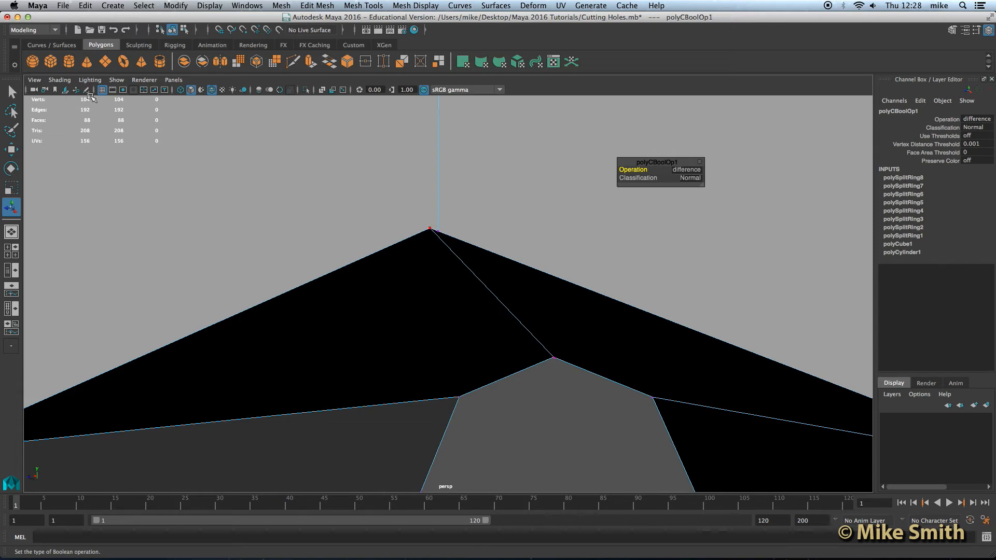
# Check the Poly Count option of the heads-up display
pyautogui.click(210, 5)
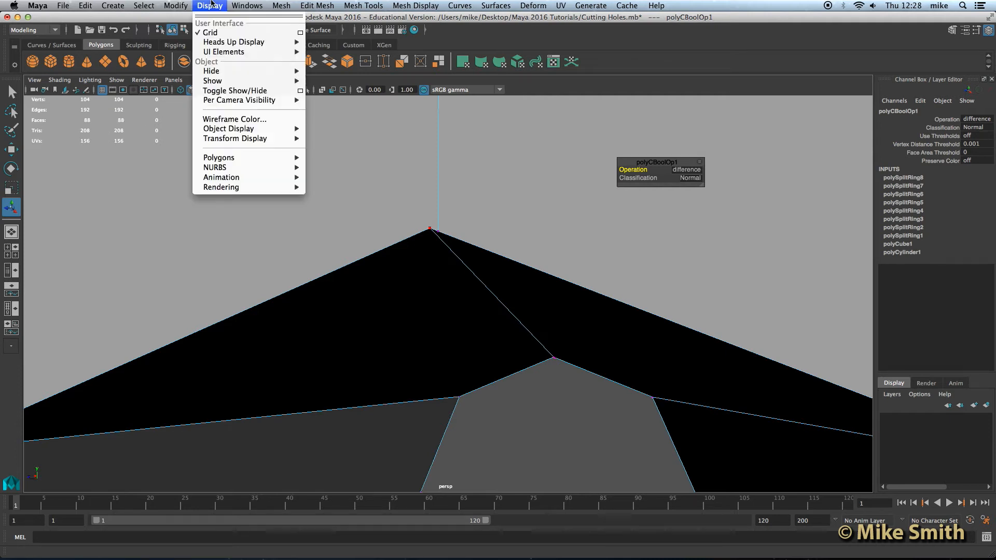
pyautogui.moveTo(244, 42)
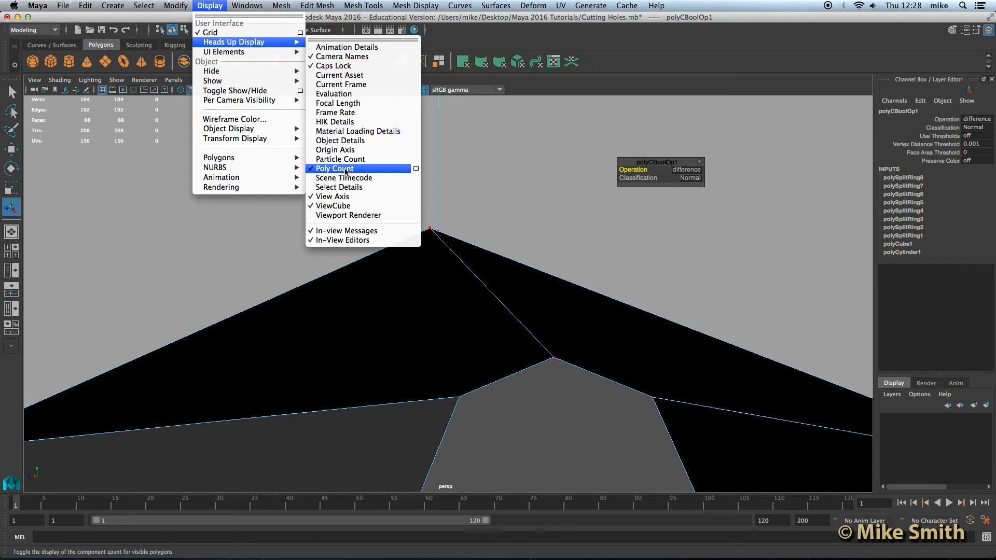
pyautogui.click(441, 265)
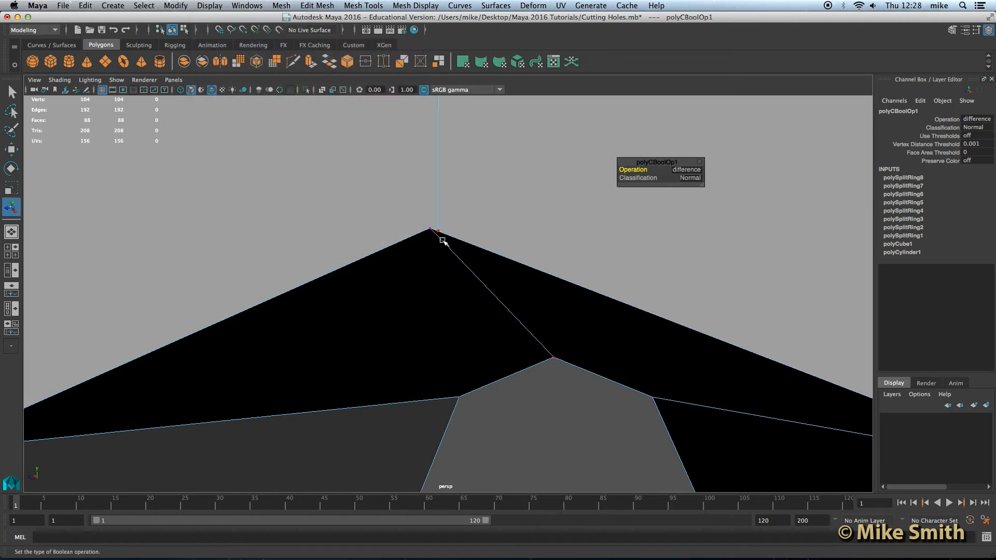
# Merge the two nearly coincident vertices at the top corner of the hole's rim
pyautogui.moveTo(419, 217); pyautogui.dragTo(452, 239)
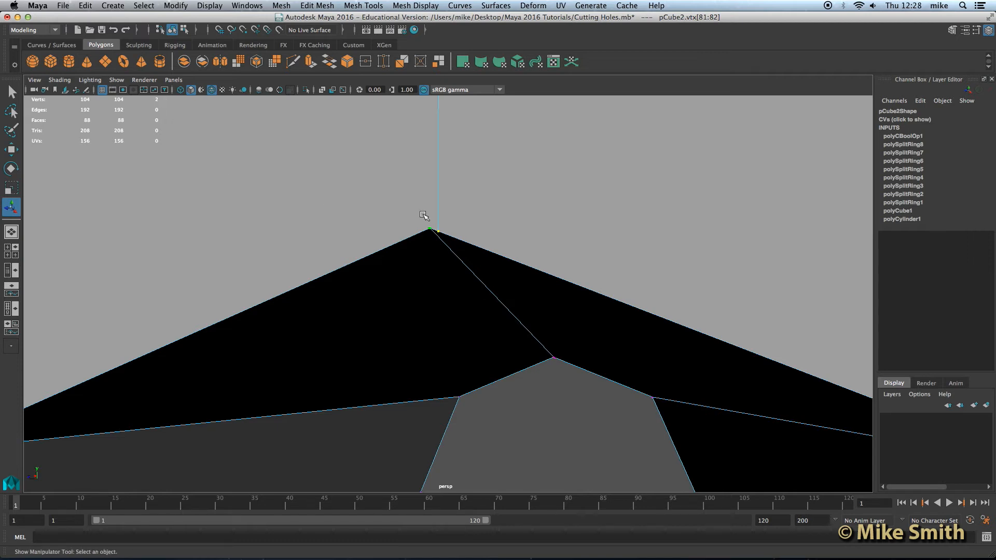
pyautogui.click(317, 5)
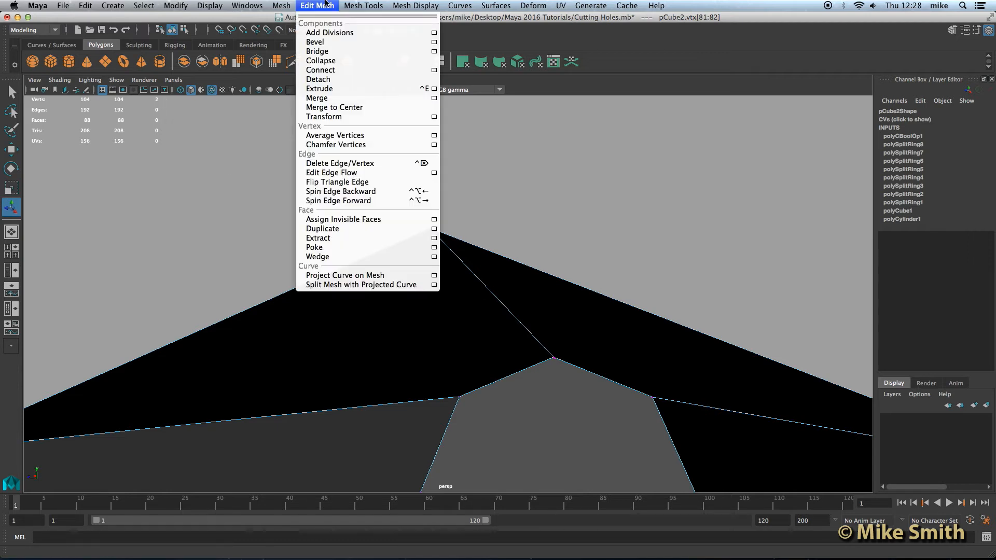
pyautogui.click(328, 100)
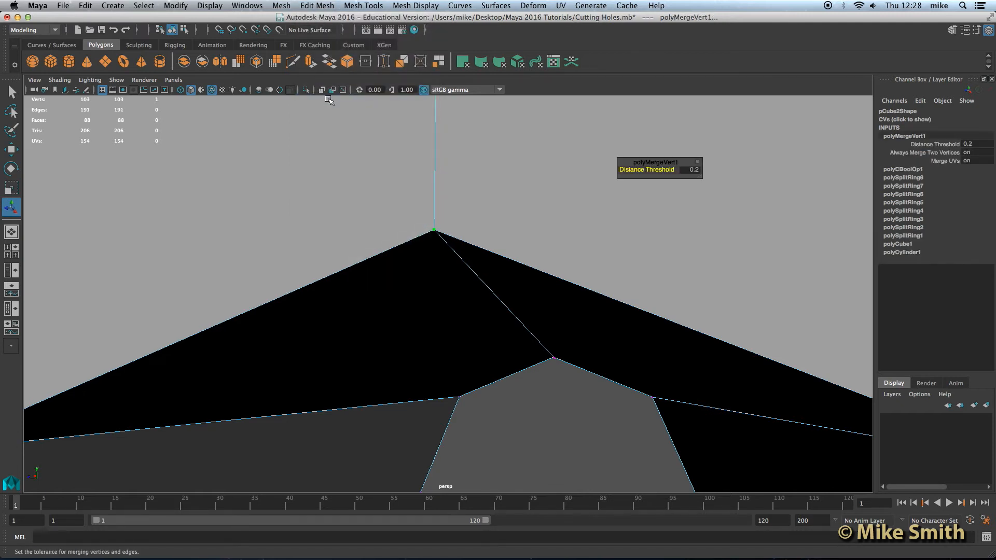
# Merge the duplicate vertices at the right corner of the hole's rim, where the horizontal edge loop meets it
pyautogui.keyDown('alt'); pyautogui.moveTo(507, 358); pyautogui.dragTo(394, 301); pyautogui.keyUp('alt')
pyautogui.keyDown('alt'); pyautogui.moveTo(394, 301); pyautogui.dragTo(361, 287, button='right'); pyautogui.keyUp('alt')
pyautogui.keyDown('alt'); pyautogui.moveTo(471, 350); pyautogui.dragTo(444, 299, button='middle'); pyautogui.keyUp('alt')
pyautogui.keyDown('alt'); pyautogui.moveTo(444, 299); pyautogui.dragTo(506, 330); pyautogui.keyUp('alt')
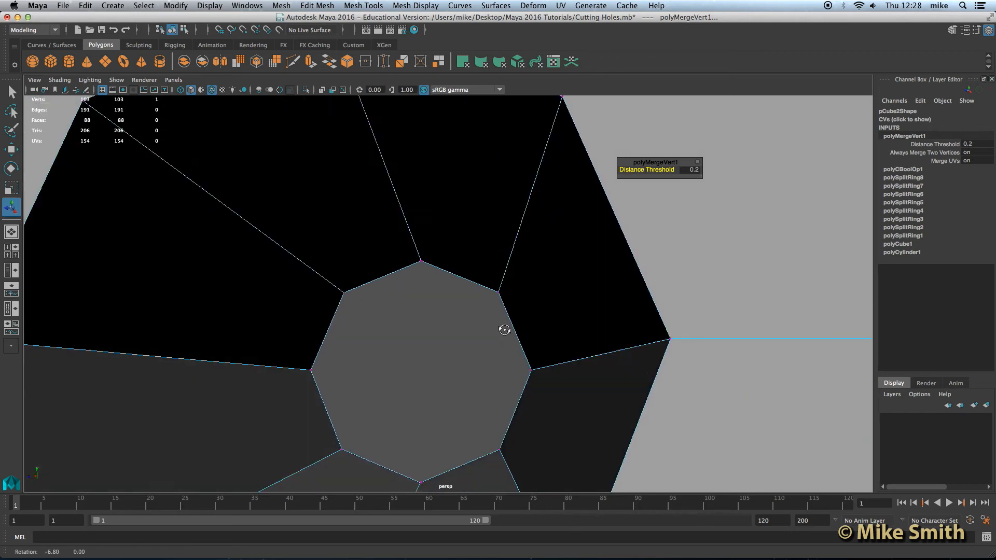
pyautogui.moveTo(675, 332); pyautogui.dragTo(663, 347)
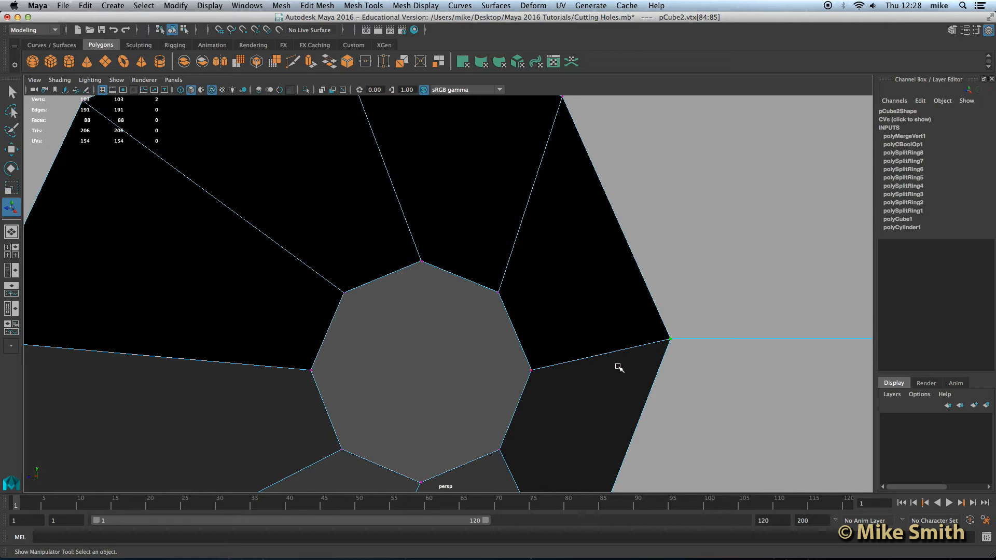
pyautogui.keyDown('alt'); pyautogui.moveTo(718, 389); pyautogui.dragTo(690, 363); pyautogui.keyUp('alt')
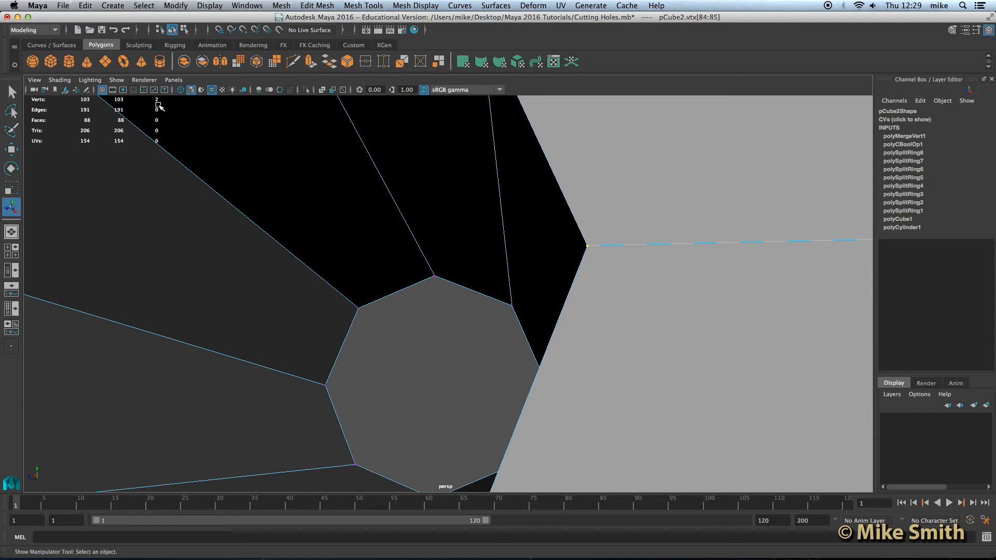
pyautogui.click(311, 5)
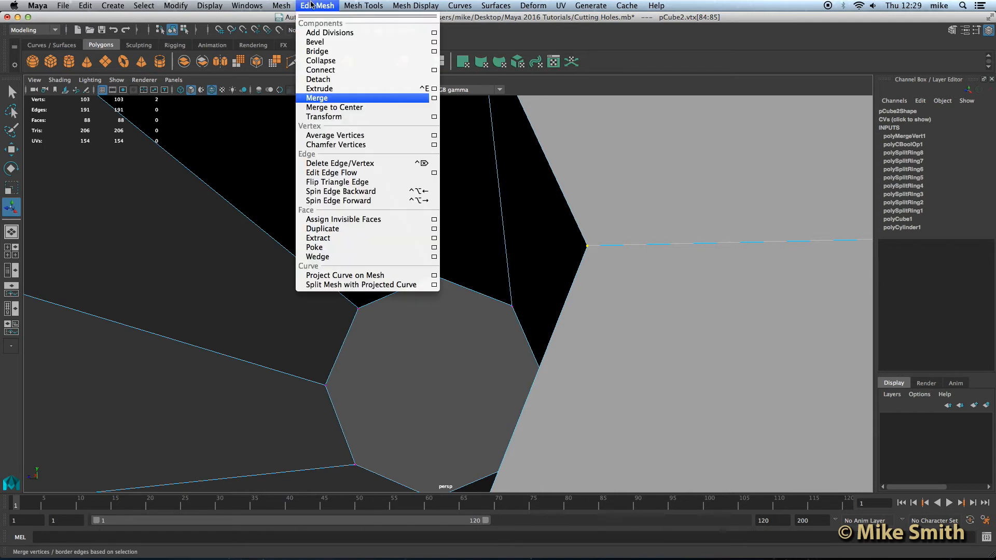
pyautogui.click(327, 98)
# Merge the duplicate vertices at the bottom corner of the same hole rim
pyautogui.keyDown('alt'); pyautogui.moveTo(316, 338); pyautogui.dragTo(362, 318); pyautogui.keyUp('alt')
pyautogui.keyDown('alt'); pyautogui.moveTo(386, 328); pyautogui.dragTo(381, 286, button='middle'); pyautogui.keyUp('alt')
pyautogui.moveTo(372, 409); pyautogui.dragTo(414, 429)
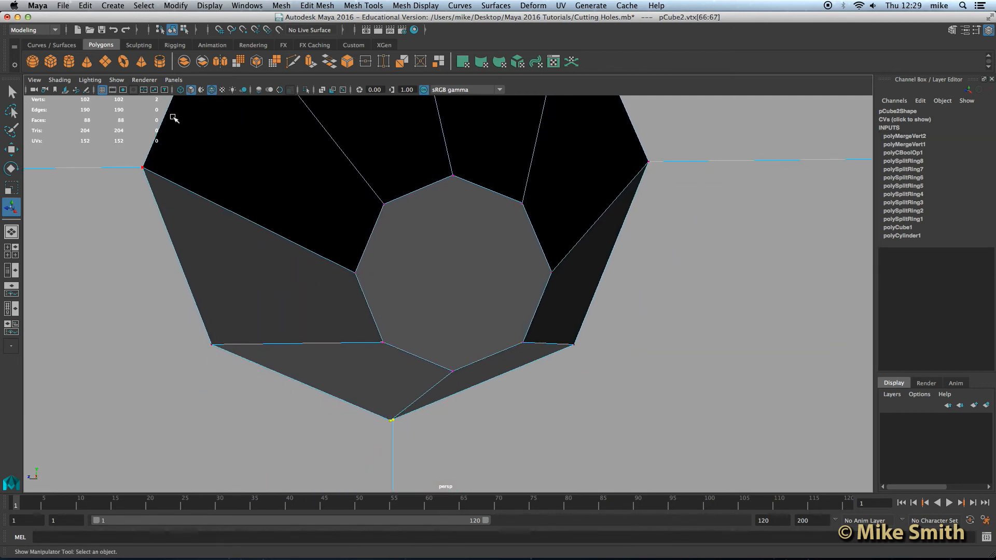
pyautogui.click(316, 5)
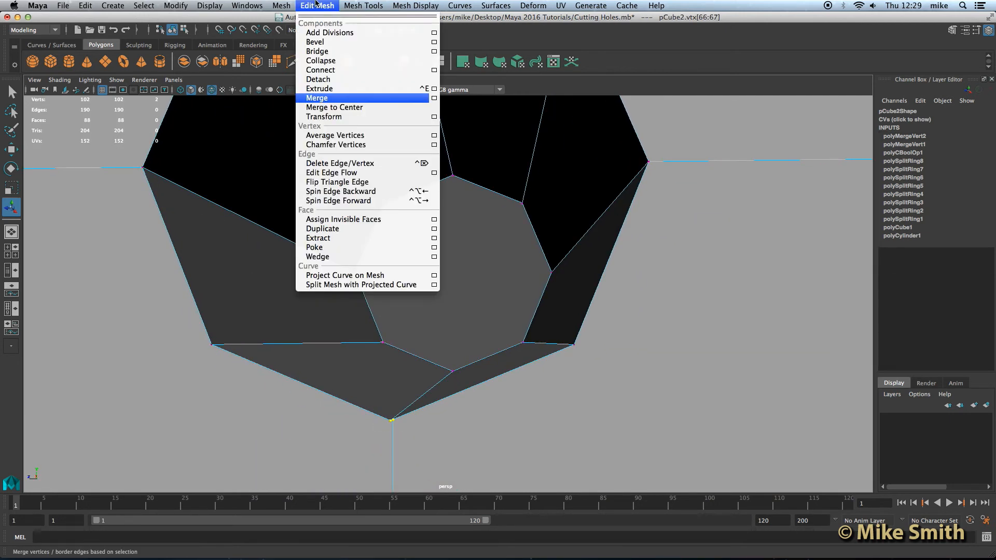
pyautogui.click(323, 100)
# Merge the duplicate vertices at the left corner of the same hole rim
pyautogui.keyDown('alt'); pyautogui.moveTo(229, 191); pyautogui.dragTo(258, 232, button='middle'); pyautogui.keyUp('alt')
pyautogui.moveTo(203, 243); pyautogui.dragTo(218, 262)
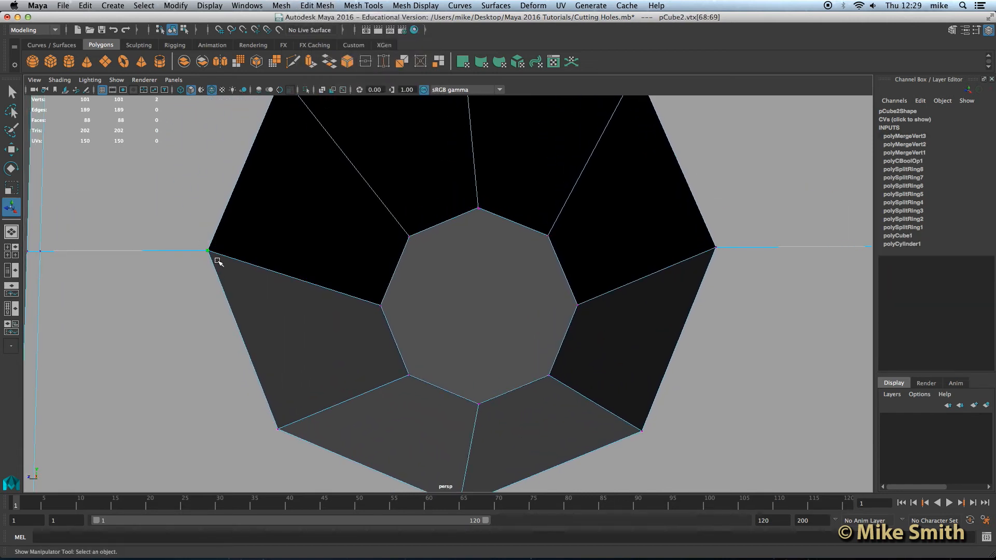
pyautogui.click(316, 5)
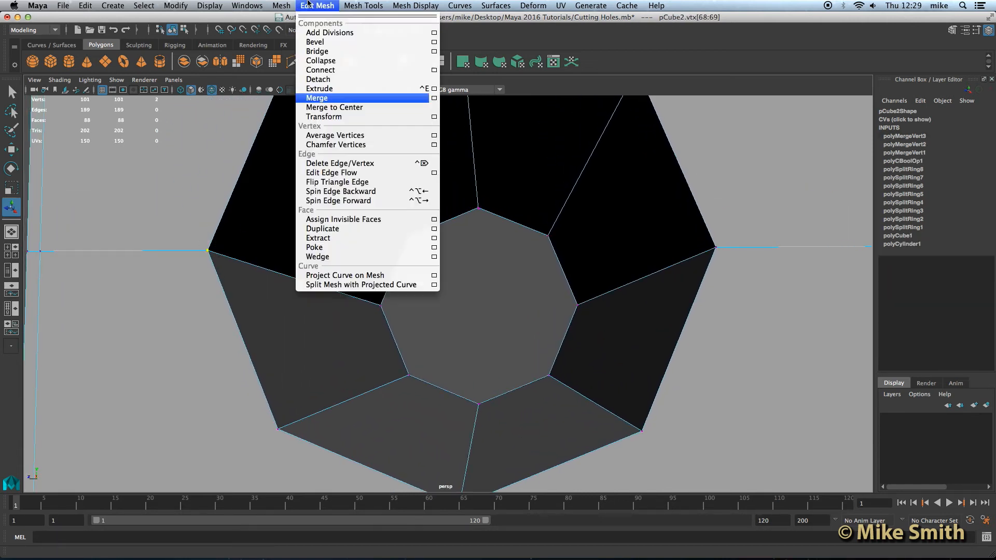
pyautogui.click(326, 101)
# Merge the duplicate vertices at the top corner of the hole's rim on the opposite side of the cube
pyautogui.scroll(2, 463, 296)
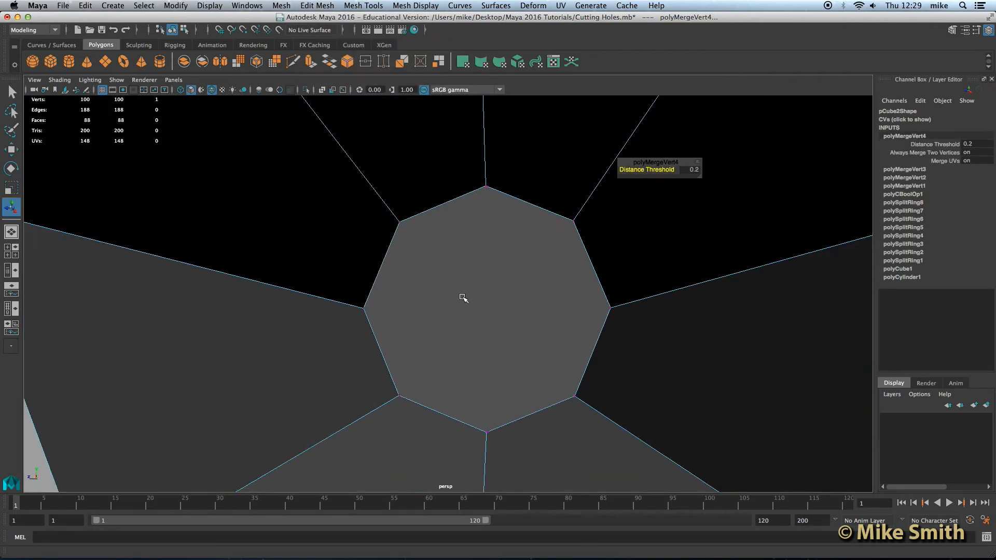
pyautogui.keyDown('alt'); pyautogui.moveTo(490, 311); pyautogui.dragTo(469, 282, button='middle'); pyautogui.keyUp('alt')
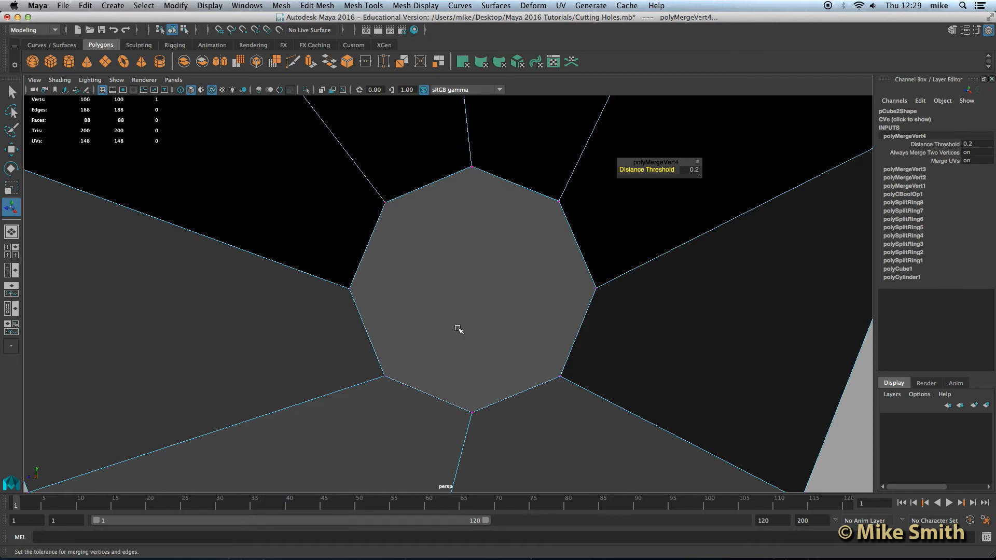
pyautogui.scroll(-3, 454, 288)
pyautogui.scroll(-3, 453, 289)
pyautogui.keyDown('alt'); pyautogui.moveTo(327, 303); pyautogui.dragTo(510, 304); pyautogui.keyUp('alt')
pyautogui.keyDown('alt'); pyautogui.moveTo(375, 288); pyautogui.dragTo(405, 295); pyautogui.keyUp('alt')
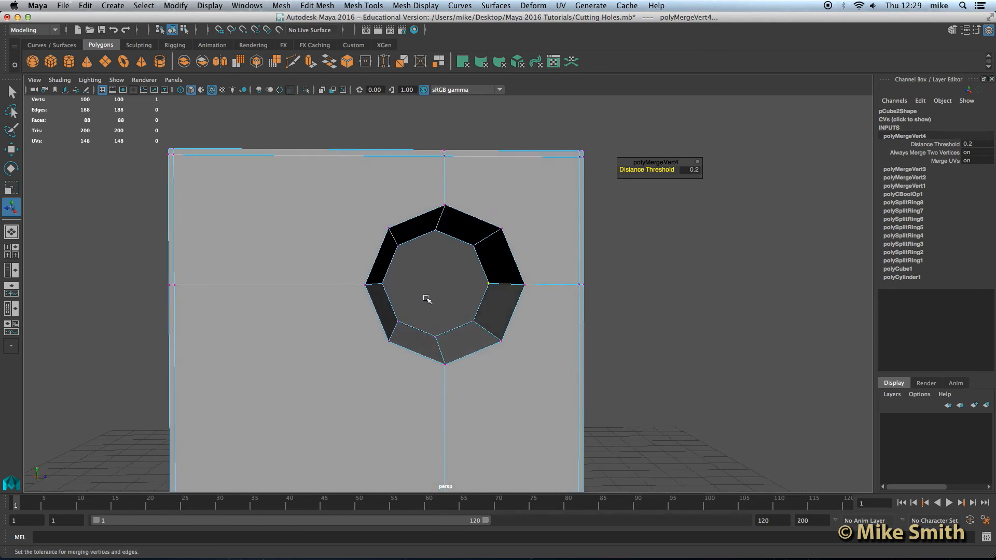
pyautogui.scroll(5, 444, 284)
pyautogui.scroll(3, 445, 270)
pyautogui.moveTo(412, 122); pyautogui.dragTo(438, 147)
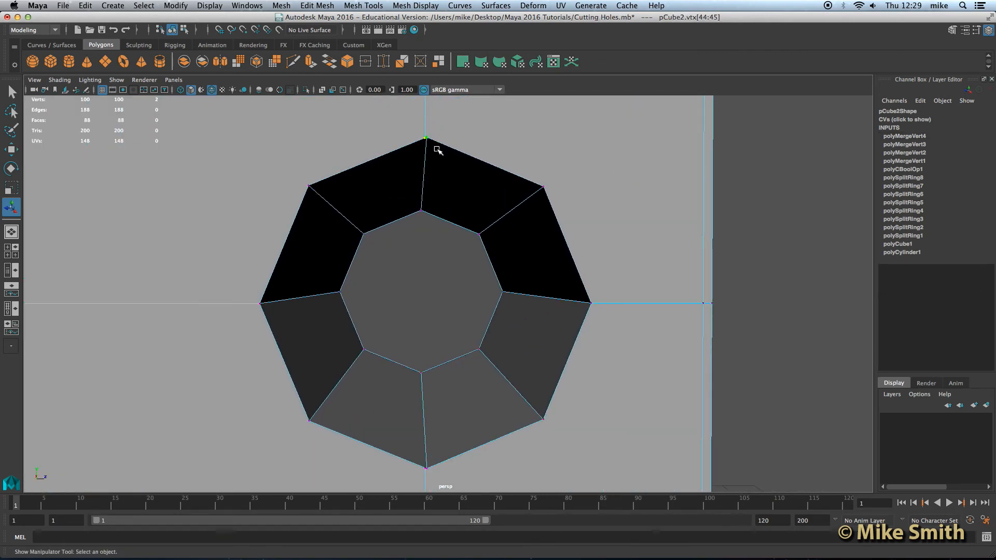
pyautogui.click(305, 5)
pyautogui.click(340, 96)
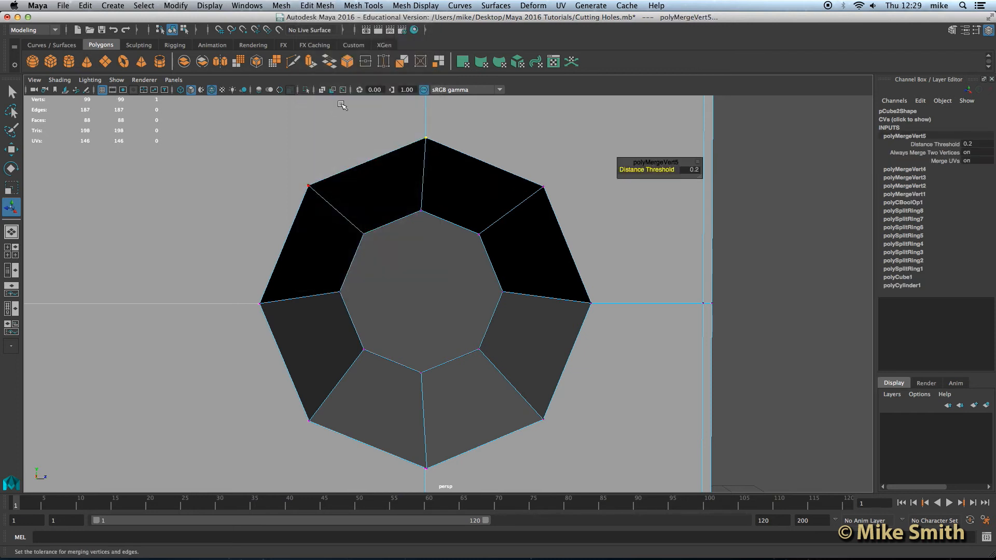
# Merge the duplicate vertex pairs at the right and bottom corners of the rim on this side of the cube
pyautogui.moveTo(577, 294); pyautogui.dragTo(606, 317)
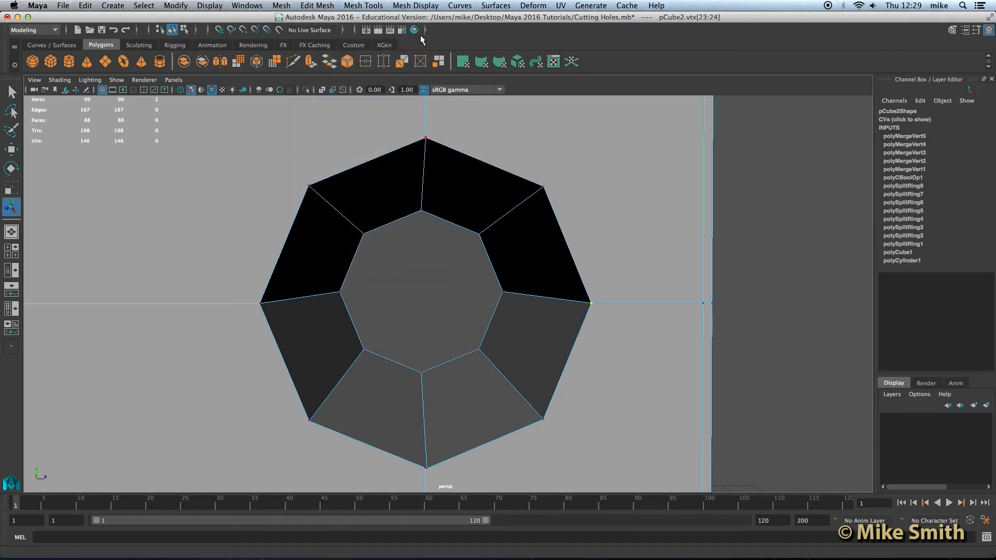
pyautogui.click(317, 6)
pyautogui.click(340, 96)
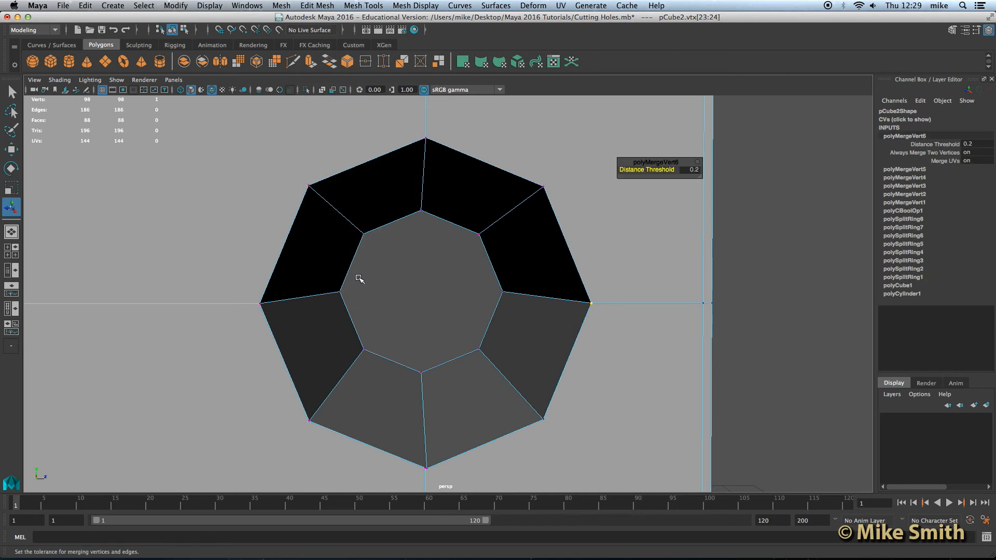
pyautogui.keyDown('alt'); pyautogui.moveTo(436, 425); pyautogui.dragTo(426, 399, button='middle'); pyautogui.keyUp('alt')
pyautogui.moveTo(406, 430); pyautogui.dragTo(427, 456)
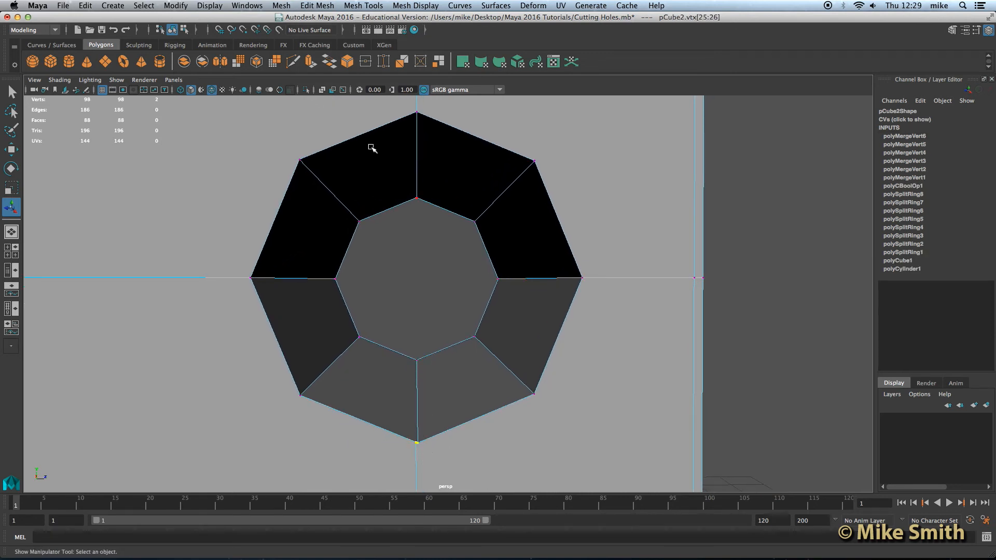
pyautogui.click(318, 5)
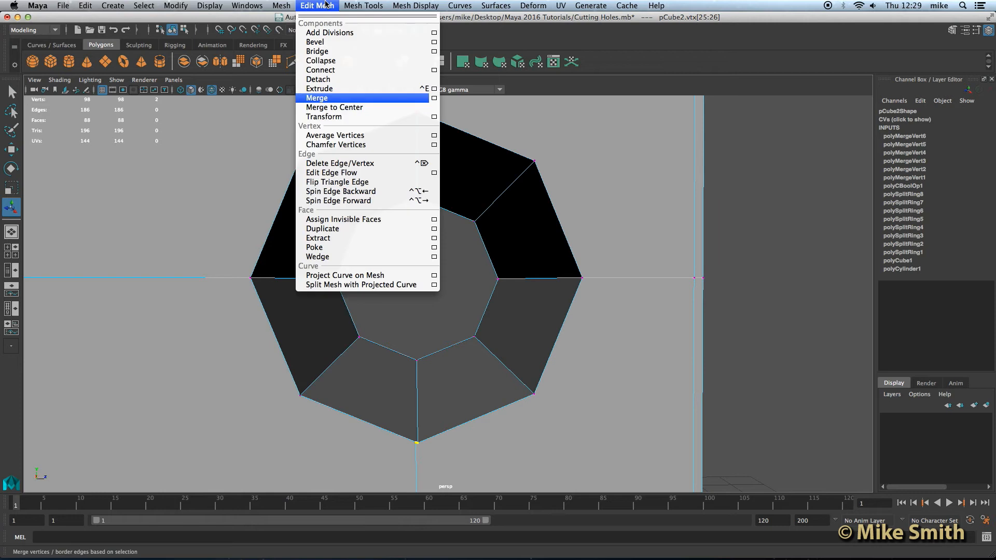
pyautogui.click(320, 98)
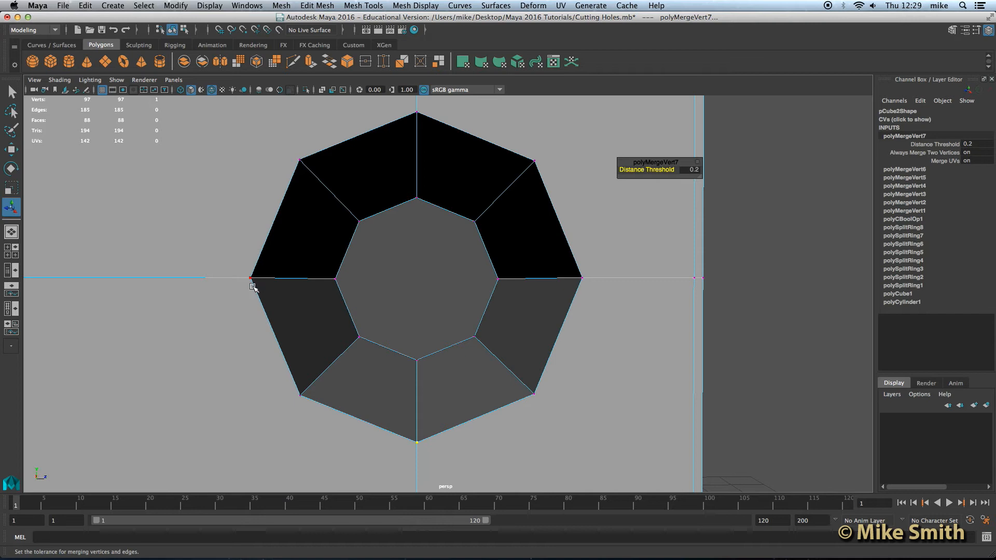
# Merge the last duplicate vertex pair, at the left corner of the rim on this side
pyautogui.moveTo(242, 270); pyautogui.dragTo(266, 293)
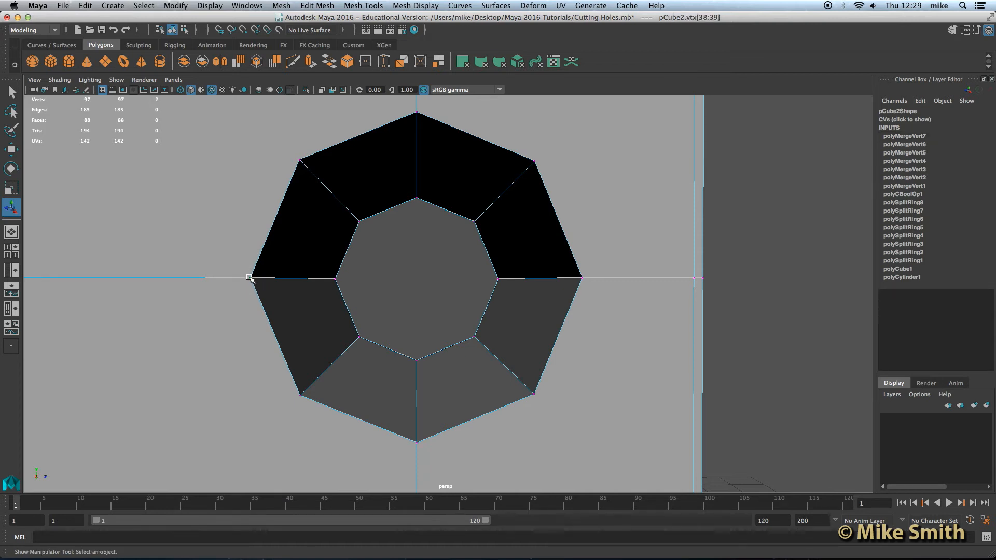
pyautogui.click(318, 5)
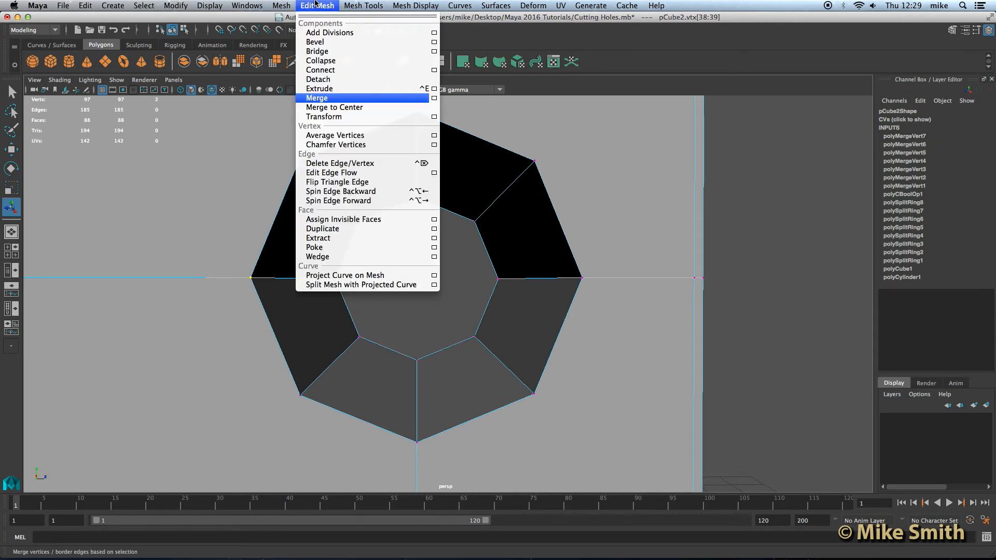
pyautogui.click(325, 100)
# Return the cube to object mode and select it as a whole with the Select tool
pyautogui.scroll(-6, 459, 283)
pyautogui.keyDown('alt'); pyautogui.moveTo(579, 289); pyautogui.dragTo(359, 299); pyautogui.keyUp('alt')
pyautogui.keyDown('alt'); pyautogui.moveTo(607, 321); pyautogui.dragTo(534, 286, button='middle'); pyautogui.keyUp('alt')
pyautogui.keyDown('alt'); pyautogui.moveTo(534, 286); pyautogui.dragTo(500, 290); pyautogui.keyUp('alt')
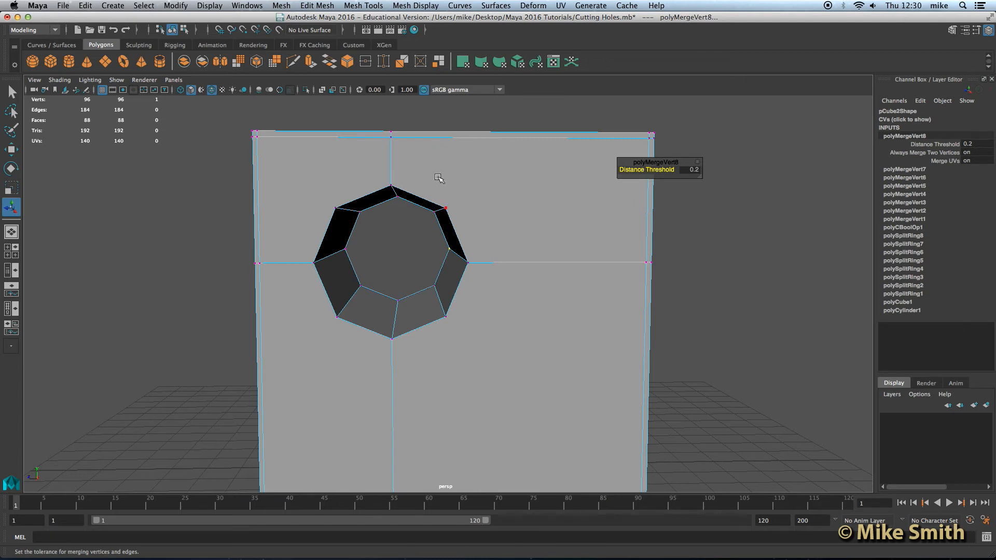
pyautogui.moveTo(439, 176); pyautogui.dragTo(480, 158, button='right')
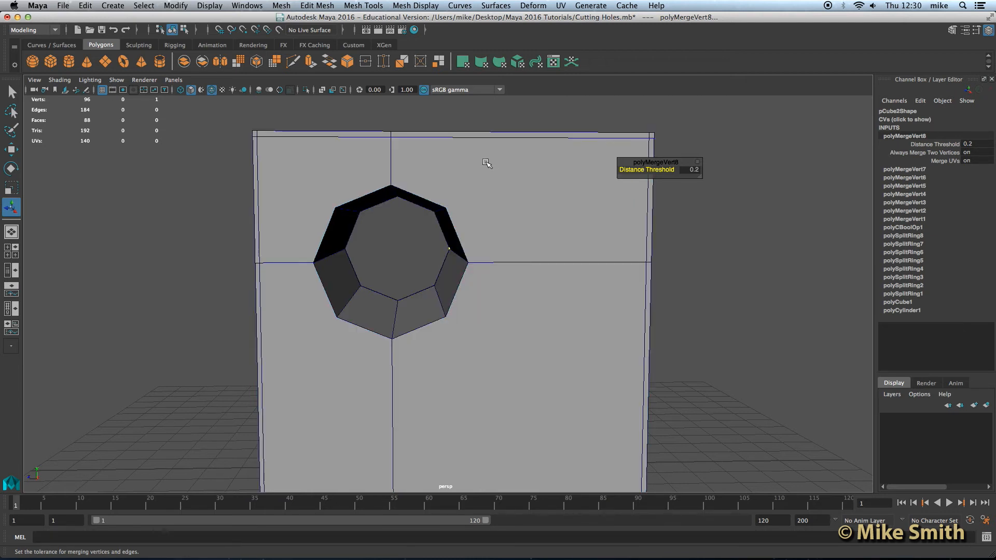
pyautogui.press('q')
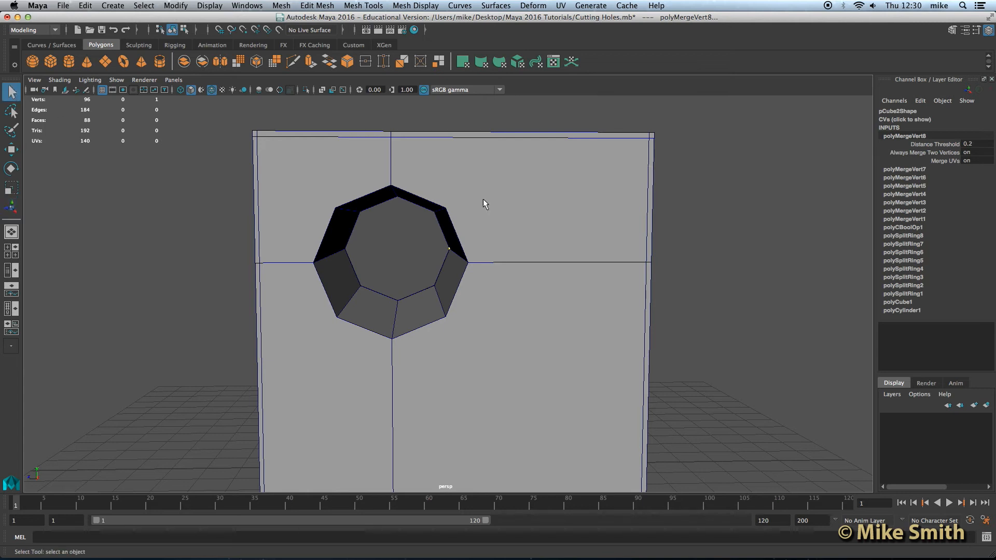
pyautogui.click(471, 181)
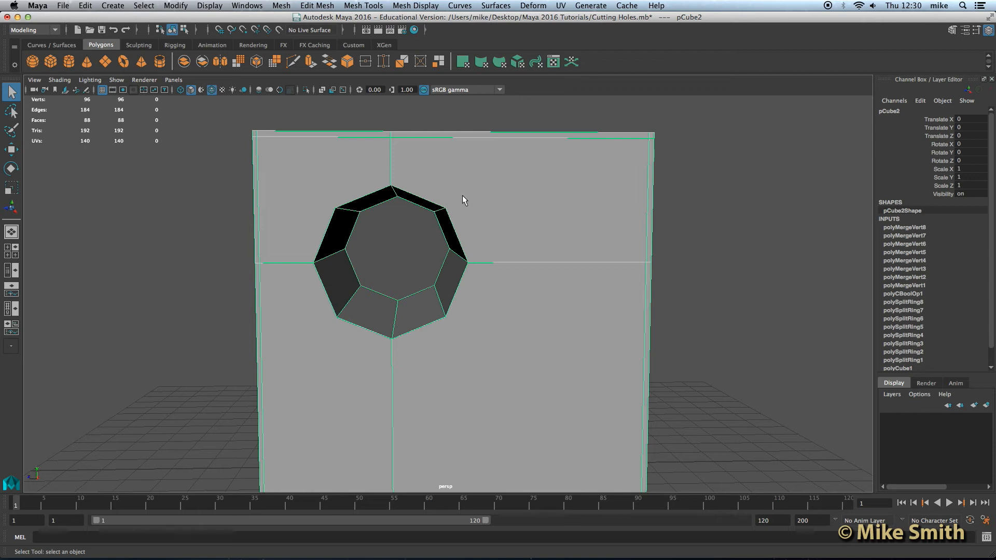
# Use Multi-Cut to add an edge from the rim's upper-right vertex to the edge-loop intersection at the face's upper-right corner
pyautogui.click(370, 4)
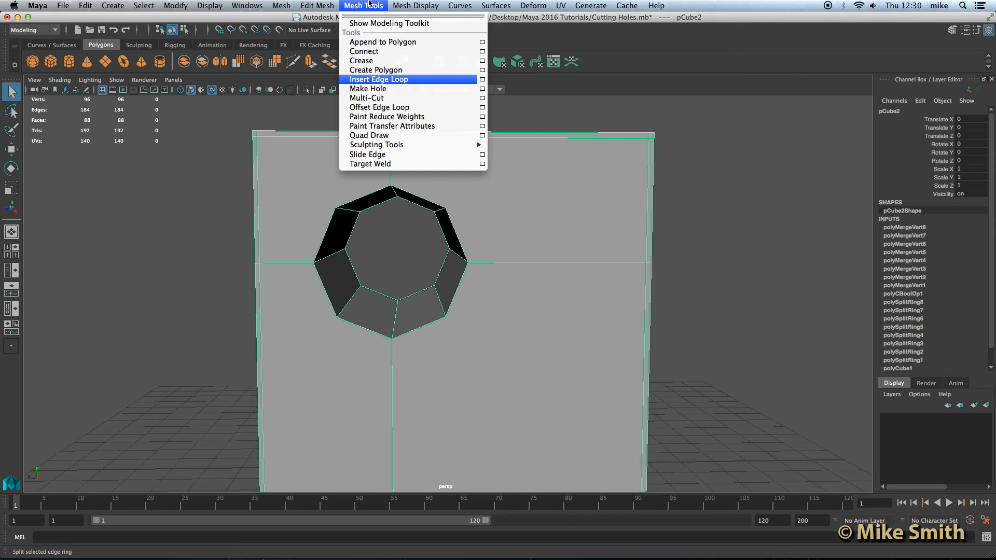
pyautogui.click(367, 98)
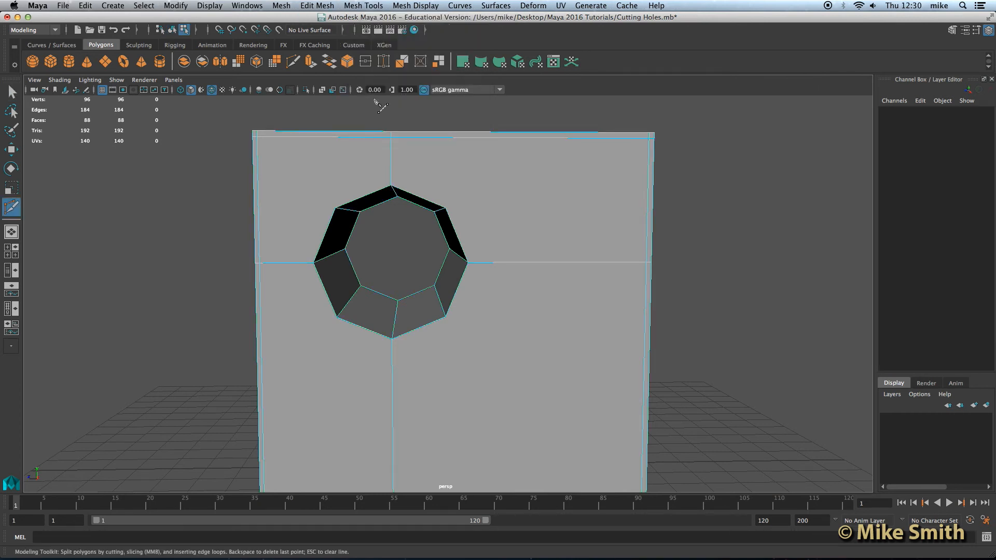
pyautogui.scroll(2, 471, 225)
pyautogui.click(446, 192)
pyautogui.keyDown('alt'); pyautogui.moveTo(515, 191); pyautogui.dragTo(468, 252, button='middle'); pyautogui.keyUp('alt')
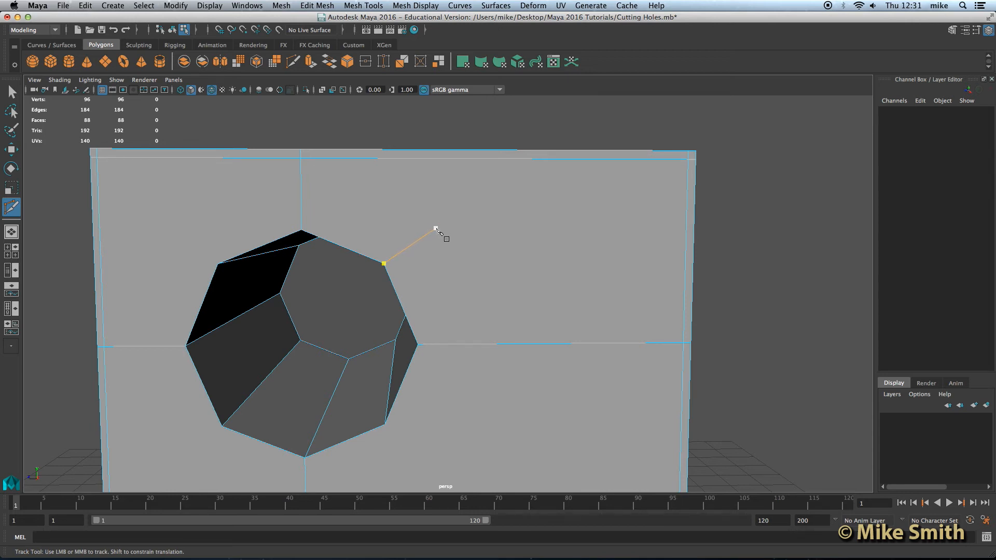
pyautogui.click(384, 264)
pyautogui.scroll(5, 696, 151)
pyautogui.keyDown('alt'); pyautogui.moveTo(703, 161); pyautogui.dragTo(551, 257, button='middle'); pyautogui.keyUp('alt')
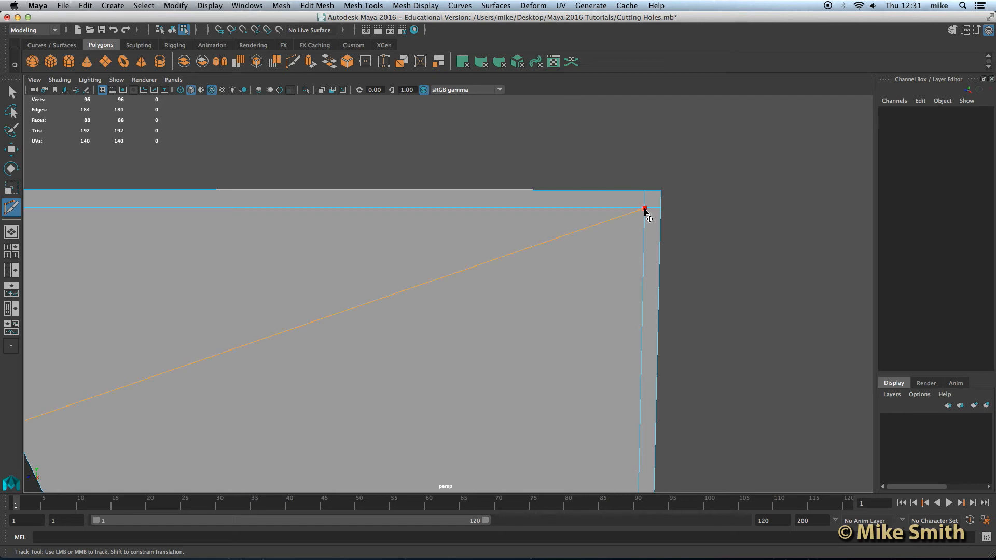
pyautogui.click(645, 209)
pyautogui.press('Return')
# Cut an edge from the rim's lower-right vertex to the edge-loop intersection at the face's lower-right corner
pyautogui.keyDown('alt'); pyautogui.moveTo(644, 211); pyautogui.dragTo(344, 362, button='right'); pyautogui.keyUp('alt')
pyautogui.keyDown('alt'); pyautogui.moveTo(344, 362); pyautogui.dragTo(407, 316, button='middle'); pyautogui.keyUp('alt')
pyautogui.click(360, 276)
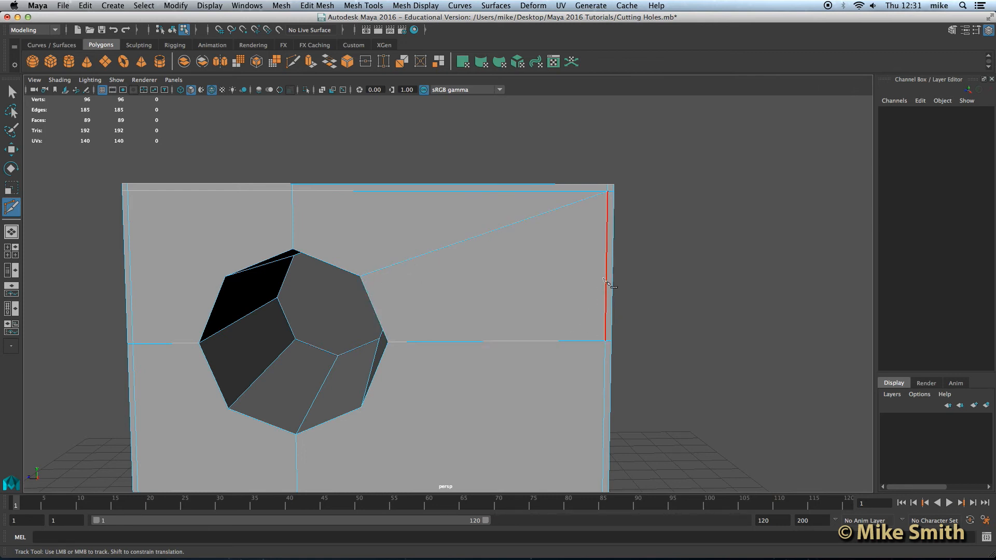
pyautogui.keyDown('alt'); pyautogui.moveTo(363, 356); pyautogui.dragTo(383, 268, button='middle'); pyautogui.keyUp('alt')
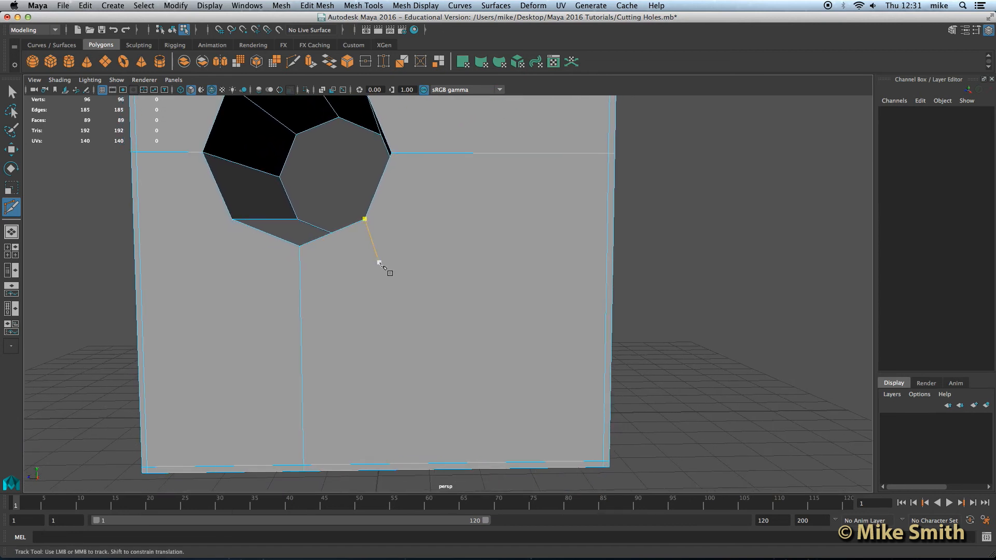
pyautogui.click(365, 219)
pyautogui.click(604, 462)
pyautogui.rightClick(607, 467)
# Cut an edge from the rim's lower-left vertex to the edge-loop intersection at the face's lower-left corner
pyautogui.keyDown('alt'); pyautogui.moveTo(267, 315); pyautogui.dragTo(286, 307); pyautogui.keyUp('alt')
pyautogui.scroll(5, 271, 283)
pyautogui.keyDown('alt'); pyautogui.moveTo(275, 287); pyautogui.dragTo(329, 231, button='middle'); pyautogui.keyUp('alt')
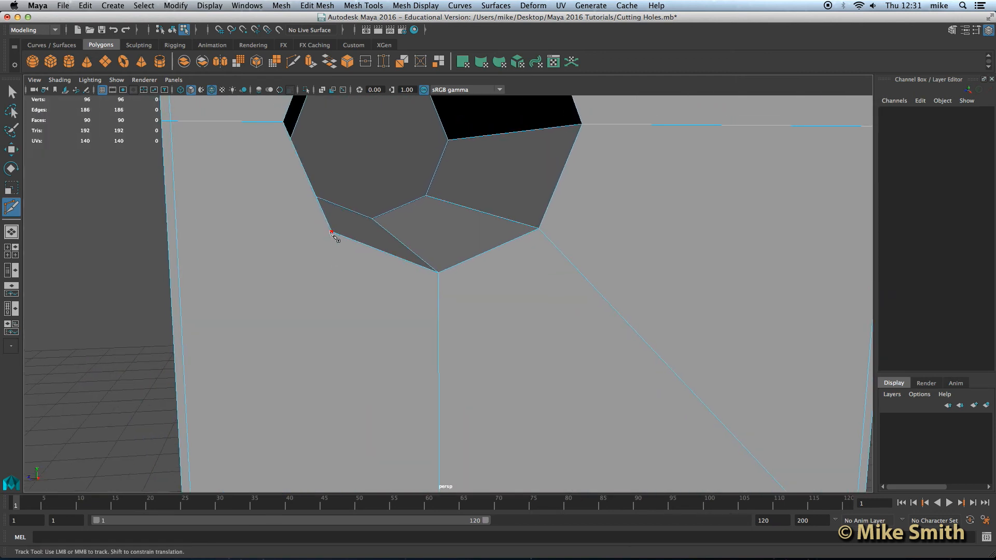
pyautogui.keyDown('alt'); pyautogui.moveTo(341, 319); pyautogui.dragTo(414, 182, button='middle'); pyautogui.keyUp('alt')
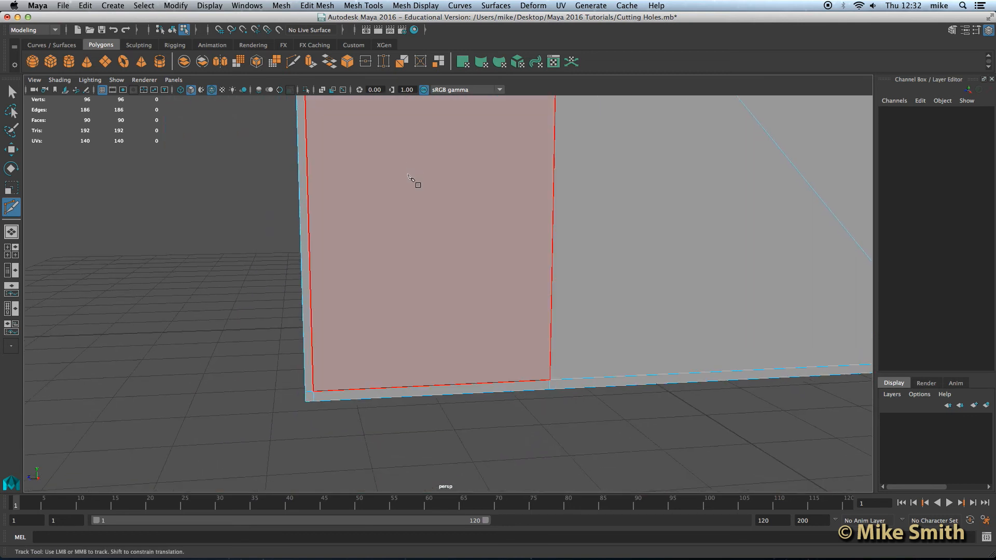
pyautogui.click(314, 393)
pyautogui.rightClick(315, 393)
# Cut an edge from the rim's upper-left vertex to the edge-loop intersection at the face's upper-left corner
pyautogui.scroll(-5, 332, 390)
pyautogui.keyDown('alt'); pyautogui.moveTo(458, 212); pyautogui.dragTo(435, 389, button='middle'); pyautogui.keyUp('alt')
pyautogui.scroll(5, 432, 379)
pyautogui.keyDown('alt'); pyautogui.moveTo(423, 257); pyautogui.dragTo(429, 329, button='middle'); pyautogui.keyUp('alt')
pyautogui.click(423, 326)
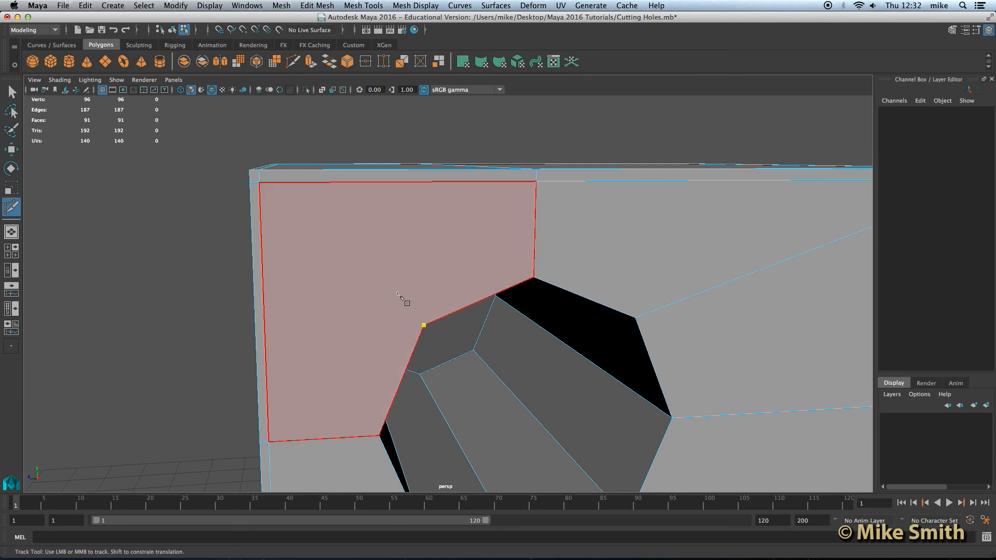
pyautogui.click(259, 183)
pyautogui.rightClick(259, 184)
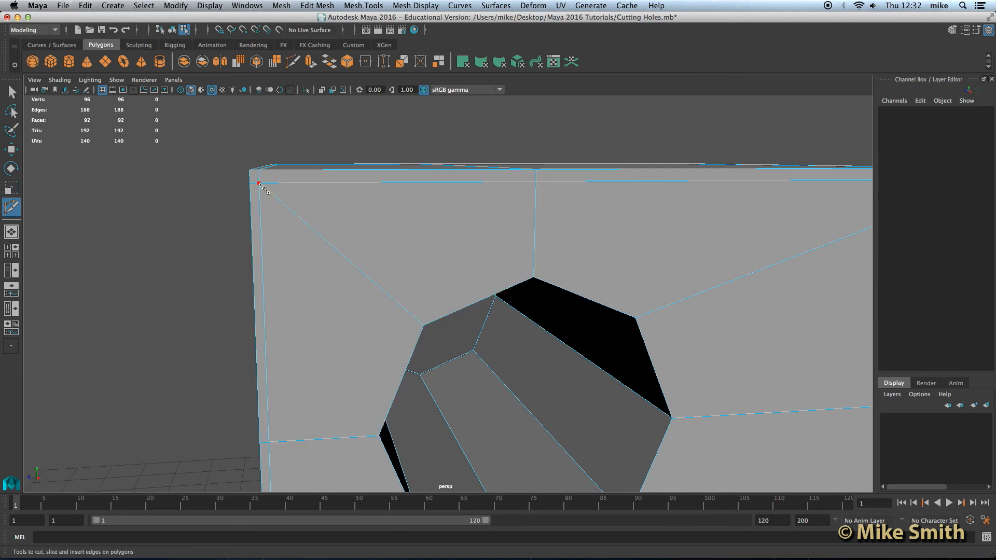
# On the opposite face, cut an edge from the rim's upper-right vertex to the edge-loop intersection at the face's upper-right corner
pyautogui.keyDown('alt'); pyautogui.moveTo(285, 254); pyautogui.dragTo(288, 290, button='right'); pyautogui.keyUp('alt')
pyautogui.keyDown('alt'); pyautogui.moveTo(251, 313); pyautogui.dragTo(462, 312); pyautogui.keyUp('alt')
pyautogui.keyDown('alt'); pyautogui.moveTo(467, 263); pyautogui.dragTo(520, 280, button='right'); pyautogui.keyUp('alt')
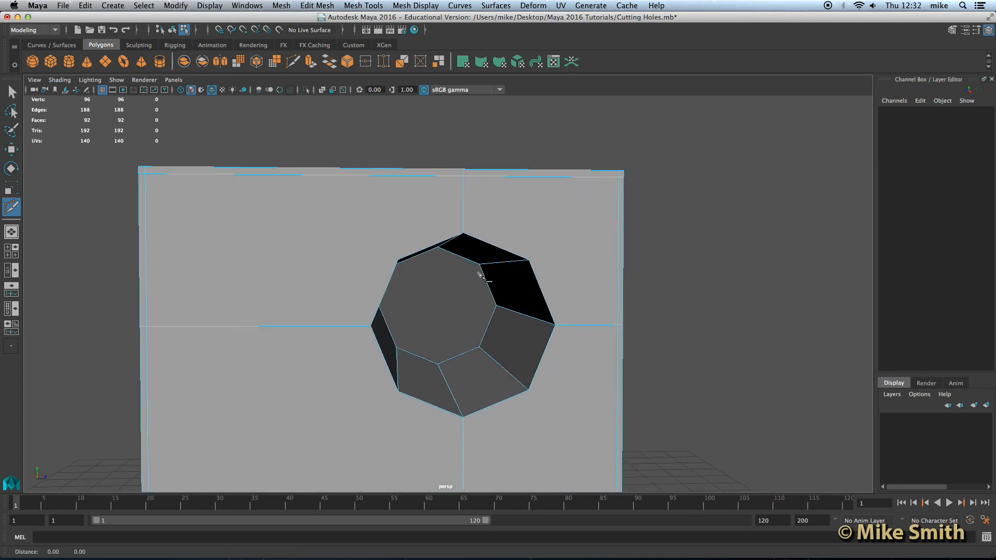
pyautogui.keyDown('alt'); pyautogui.moveTo(479, 274); pyautogui.dragTo(404, 289, button='middle'); pyautogui.keyUp('alt')
pyautogui.scroll(5, 407, 289)
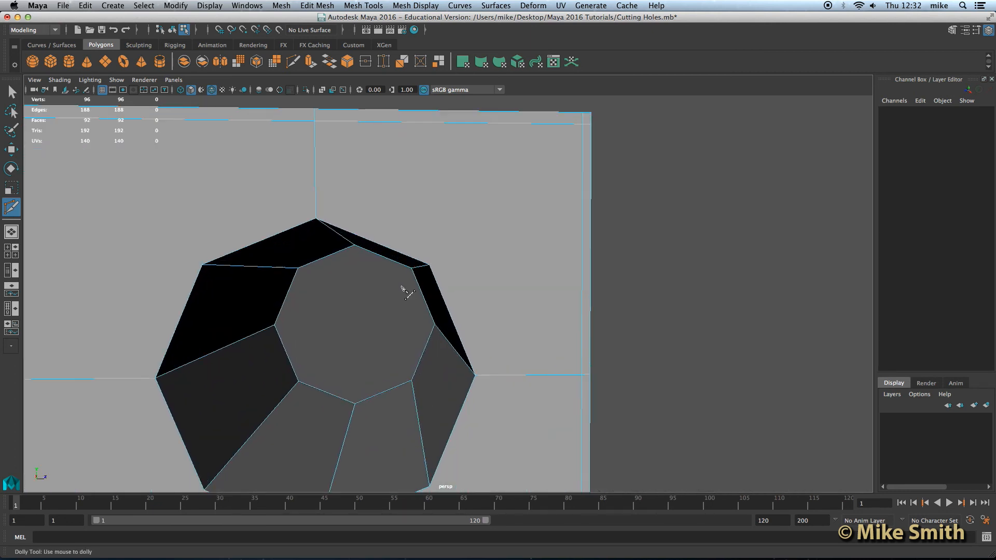
pyautogui.click(430, 265)
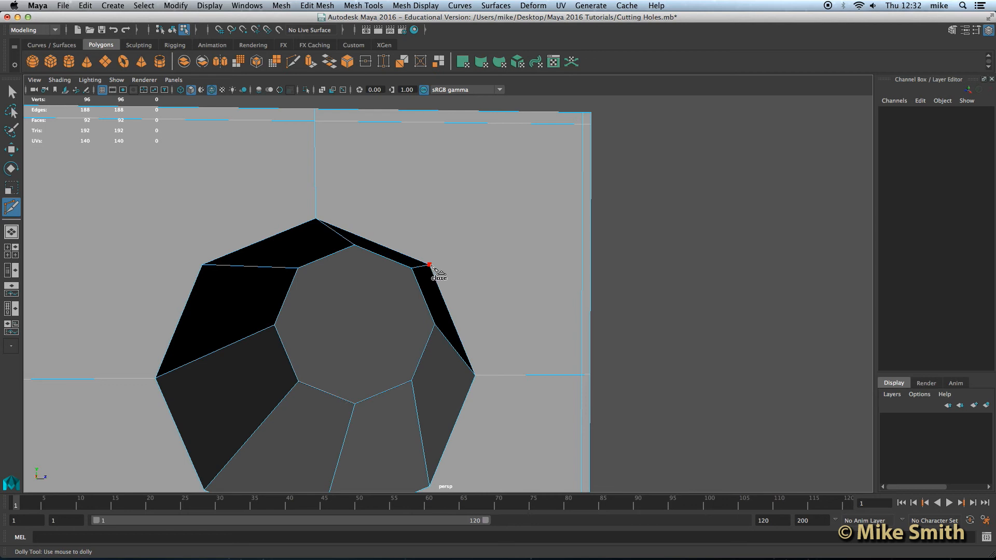
pyautogui.click(585, 127)
pyautogui.rightClick(585, 126)
# On the opposite face, cut an edge from the rim's lower-right vertex to the edge-loop intersection at the face's lower-right corner
pyautogui.keyDown('alt'); pyautogui.moveTo(459, 388); pyautogui.dragTo(435, 264, button='middle'); pyautogui.keyUp('alt')
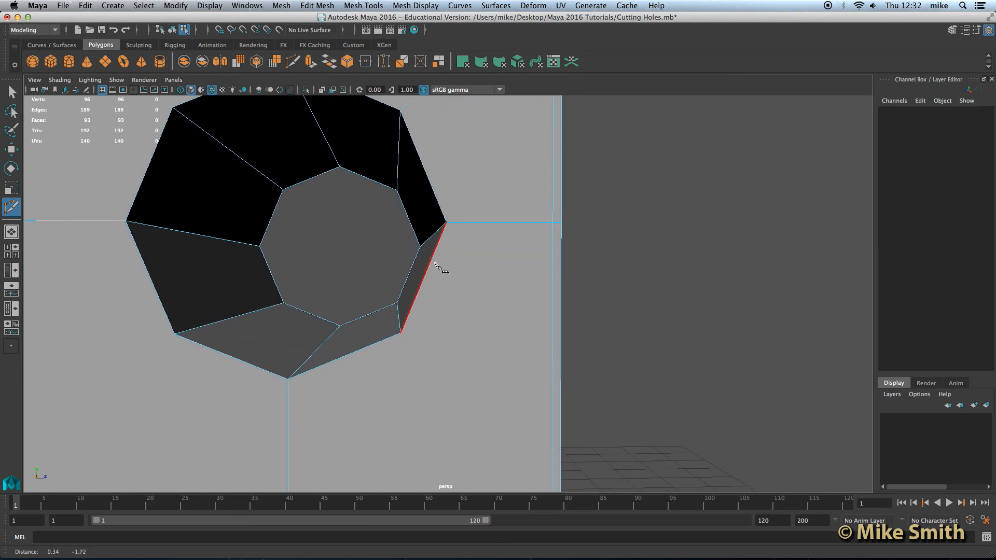
pyautogui.click(401, 332)
pyautogui.keyDown('alt'); pyautogui.moveTo(431, 362); pyautogui.dragTo(405, 238, button='middle'); pyautogui.keyUp('alt')
pyautogui.keyDown('alt'); pyautogui.moveTo(471, 425); pyautogui.dragTo(455, 323, button='middle'); pyautogui.keyUp('alt')
pyautogui.keyDown('alt'); pyautogui.moveTo(487, 453); pyautogui.dragTo(468, 295, button='middle'); pyautogui.keyUp('alt')
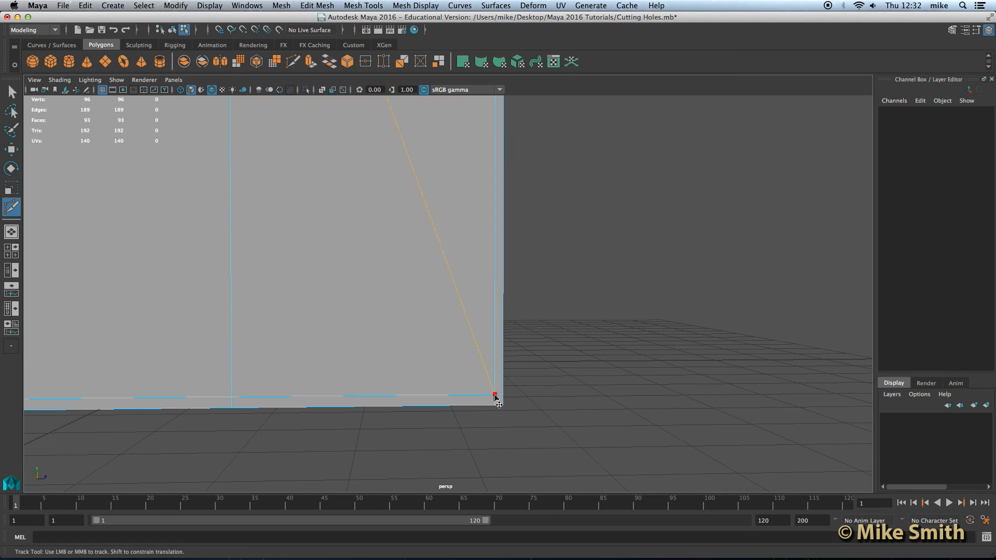
pyautogui.click(495, 395)
pyautogui.scroll(-5, 496, 397)
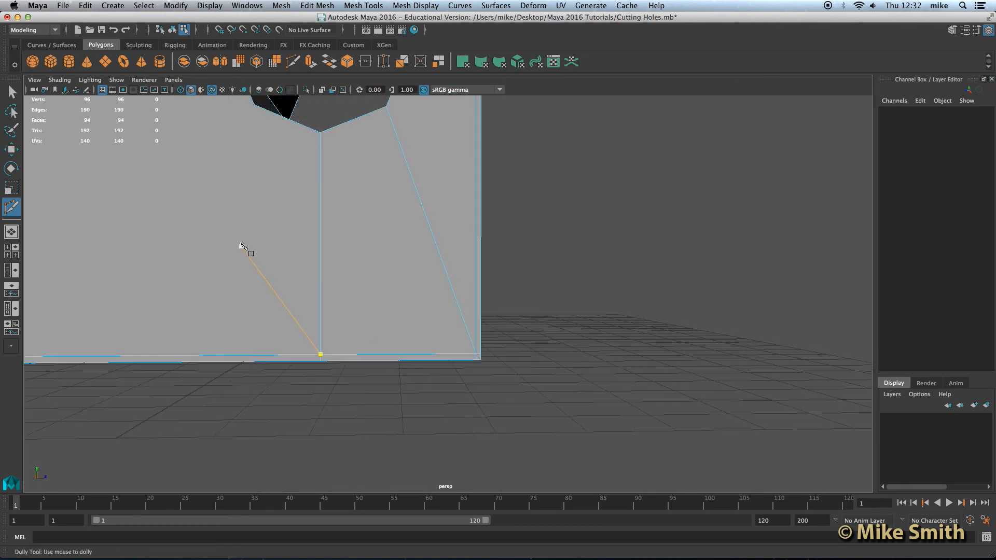
pyautogui.rightClick(241, 245)
pyautogui.keyDown('alt'); pyautogui.moveTo(241, 245); pyautogui.dragTo(331, 303, button='middle'); pyautogui.keyUp('alt')
pyautogui.keyDown('alt'); pyautogui.moveTo(332, 306); pyautogui.dragTo(374, 260); pyautogui.keyUp('alt')
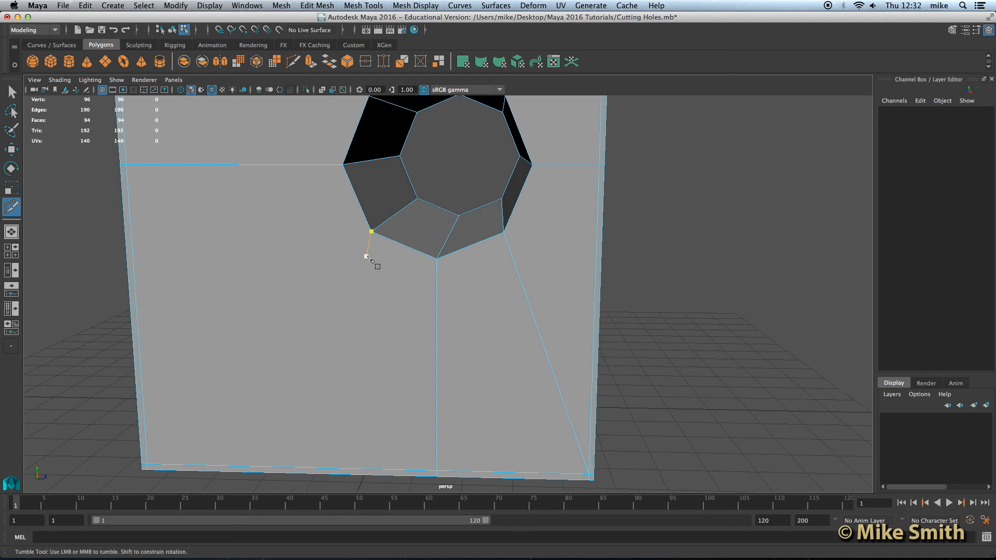
pyautogui.click(371, 232)
pyautogui.click(315, 296)
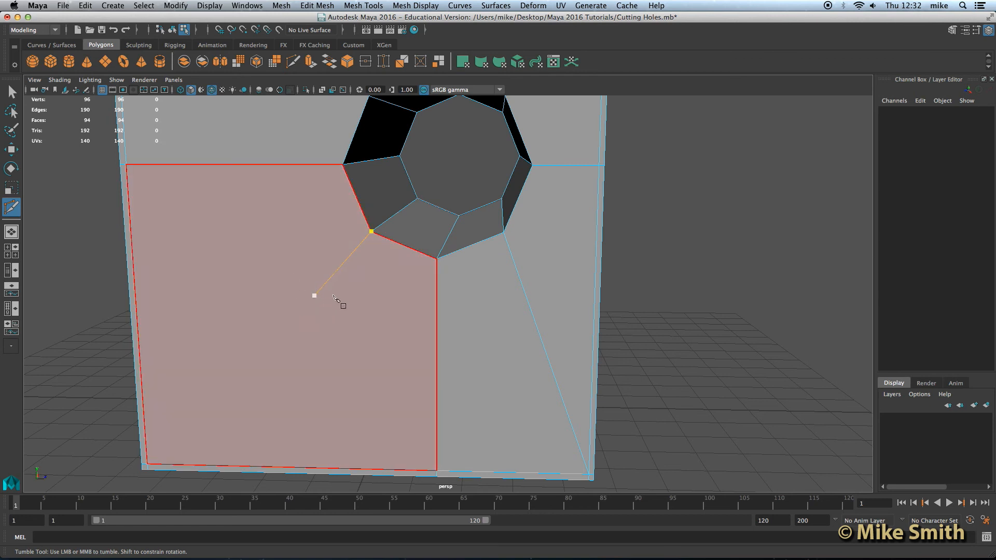
pyautogui.press('BackSpace')
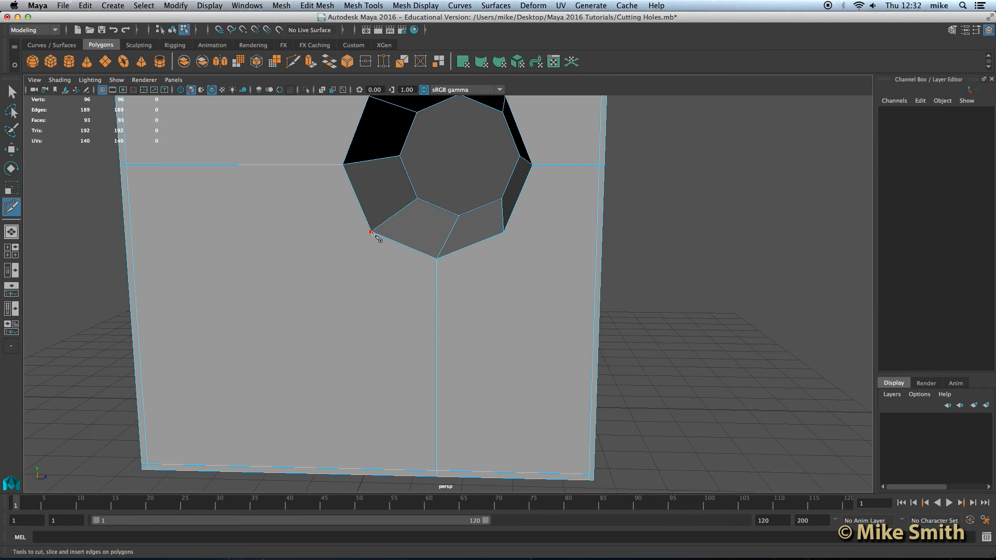
# On the opposite face, cut an edge from the rim's lower-left vertex to the edge-loop intersection at the face's lower-left corner
pyautogui.keyDown('alt'); pyautogui.moveTo(349, 278); pyautogui.dragTo(376, 245, button='middle'); pyautogui.keyUp('alt')
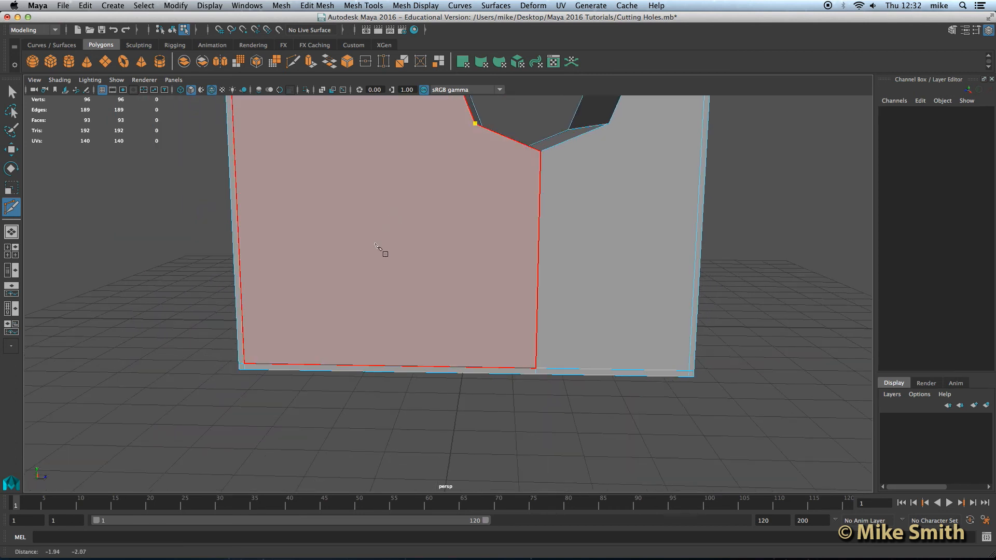
pyautogui.click(245, 365)
pyautogui.rightClick(245, 365)
# On the opposite face, cut an edge from the rim's upper-left vertex to the edge-loop intersection at the face's upper-left corner
pyautogui.keyDown('alt'); pyautogui.moveTo(278, 229); pyautogui.dragTo(283, 488, button='middle'); pyautogui.keyUp('alt')
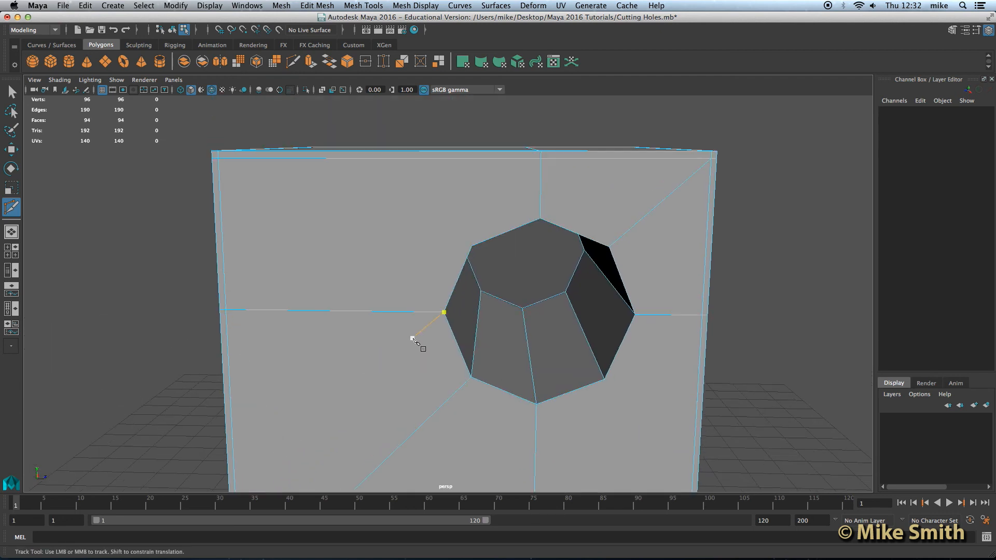
pyautogui.click(472, 246)
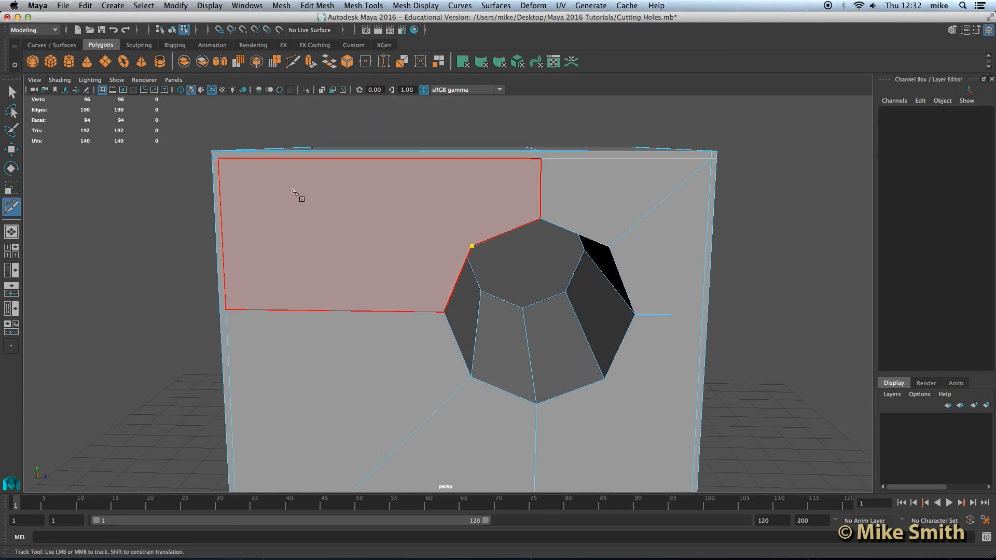
pyautogui.click(219, 160)
pyautogui.rightClick(220, 160)
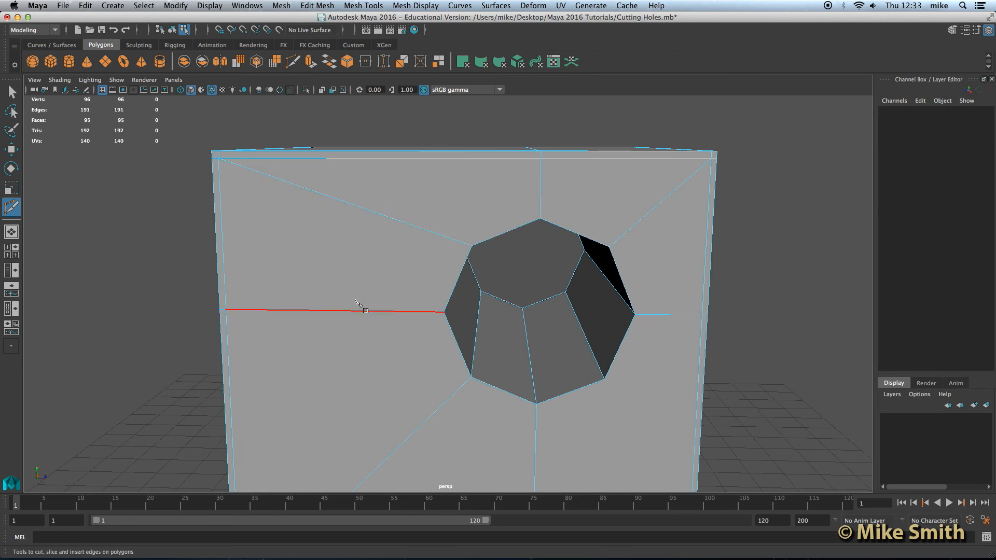
# Return to object mode, select the cube and check the hole's rim in smooth mesh preview
pyautogui.click(11, 92)
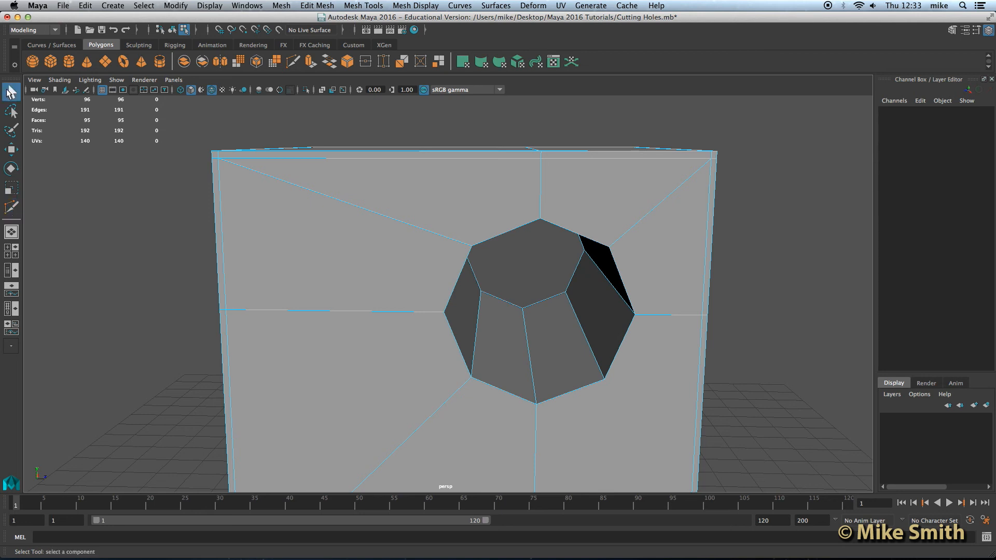
pyautogui.moveTo(440, 204); pyautogui.dragTo(491, 182, button='right')
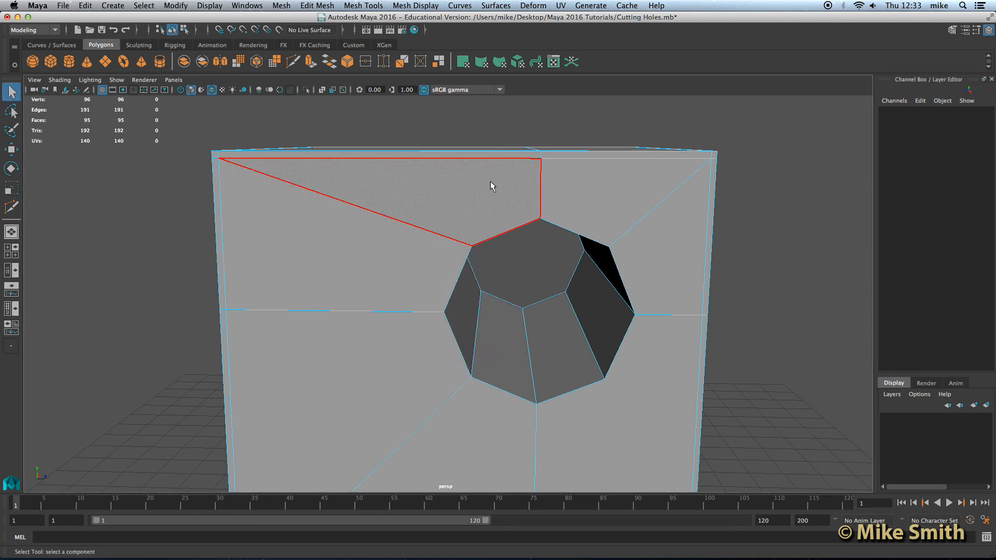
pyautogui.scroll(-5, 481, 306)
pyautogui.keyDown('alt'); pyautogui.moveTo(607, 297); pyautogui.dragTo(390, 291); pyautogui.keyUp('alt')
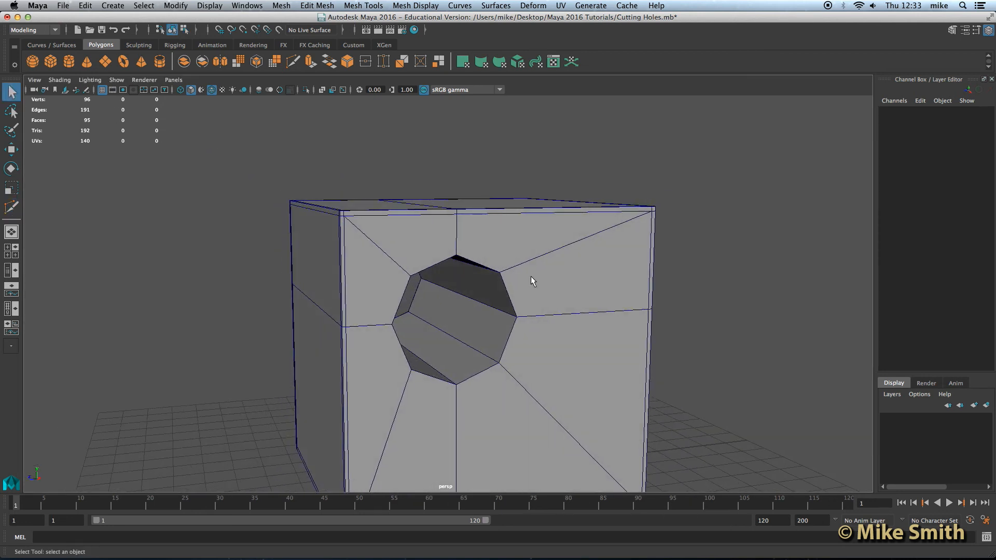
pyautogui.click(531, 281)
pyautogui.keyDown('alt'); pyautogui.moveTo(514, 369); pyautogui.dragTo(295, 302); pyautogui.keyUp('alt')
pyautogui.press('3')
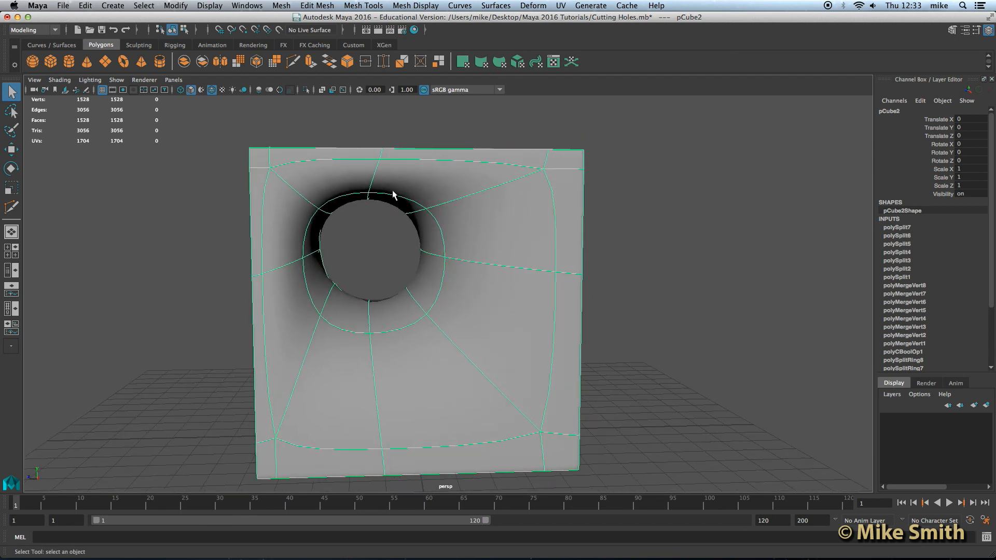
pyautogui.keyDown('alt'); pyautogui.moveTo(391, 271); pyautogui.dragTo(361, 259); pyautogui.keyUp('alt')
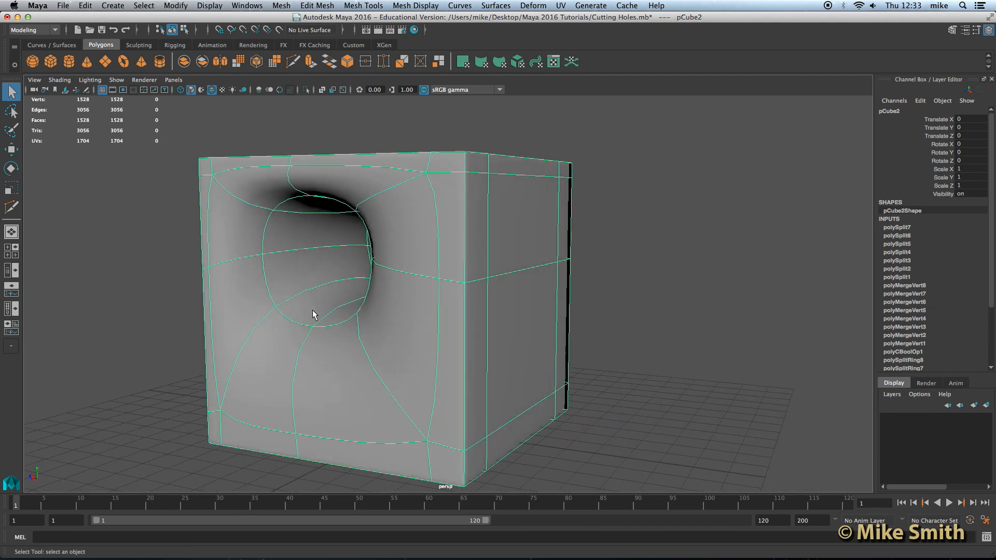
pyautogui.press('1')
# Use Insert Edge Loop to add a loop inside the hole, very close to the front rim
pyautogui.keyDown('alt'); pyautogui.moveTo(253, 268); pyautogui.dragTo(290, 271); pyautogui.keyUp('alt')
pyautogui.keyDown('alt'); pyautogui.moveTo(314, 269); pyautogui.dragTo(378, 296, button='middle'); pyautogui.keyUp('alt')
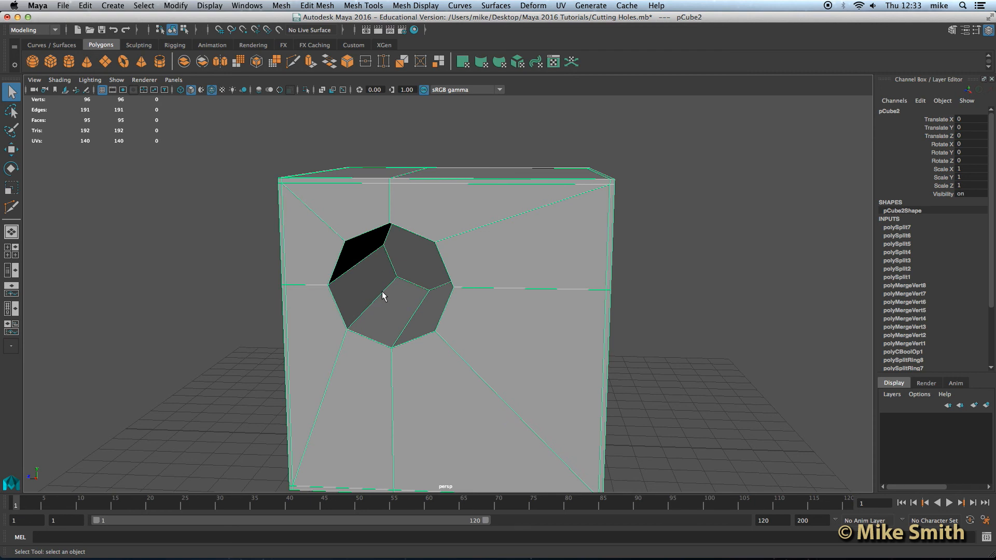
pyautogui.click(362, 5)
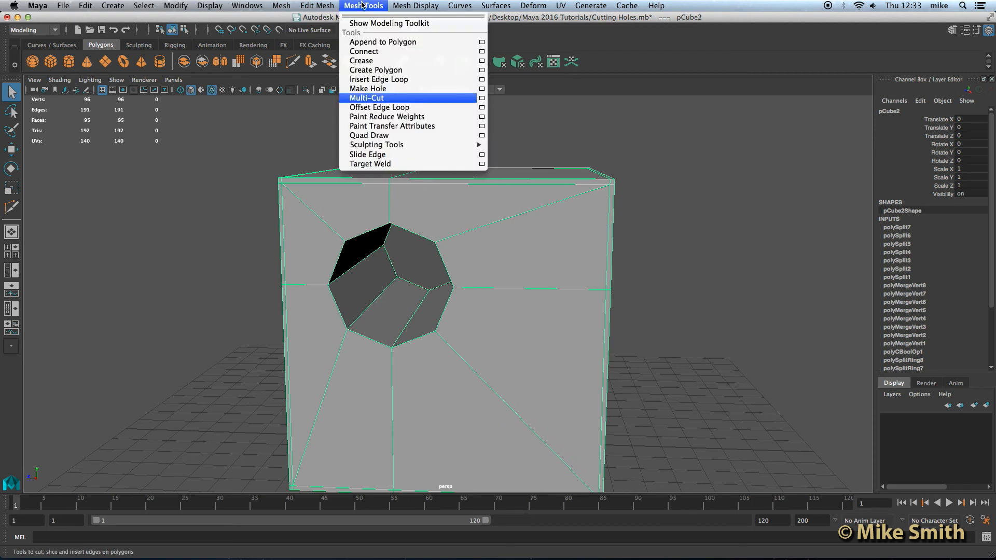
pyautogui.click(363, 81)
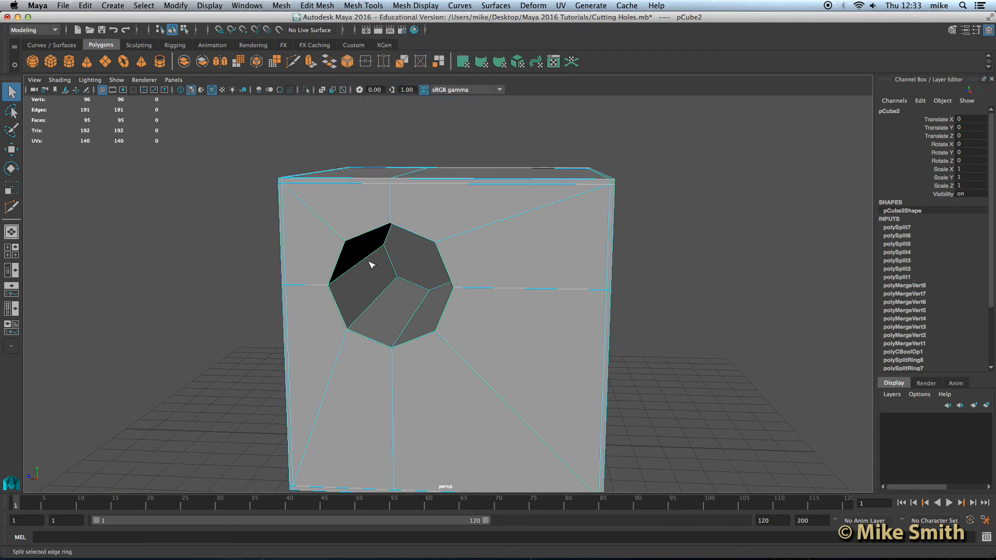
pyautogui.scroll(8, 372, 356)
pyautogui.keyDown('alt'); pyautogui.moveTo(292, 358); pyautogui.dragTo(373, 289, button='middle'); pyautogui.keyUp('alt')
pyautogui.keyDown('alt'); pyautogui.moveTo(370, 289); pyautogui.dragTo(349, 301); pyautogui.keyUp('alt')
pyautogui.keyDown('alt'); pyautogui.moveTo(373, 289); pyautogui.dragTo(393, 264, button='middle'); pyautogui.keyUp('alt')
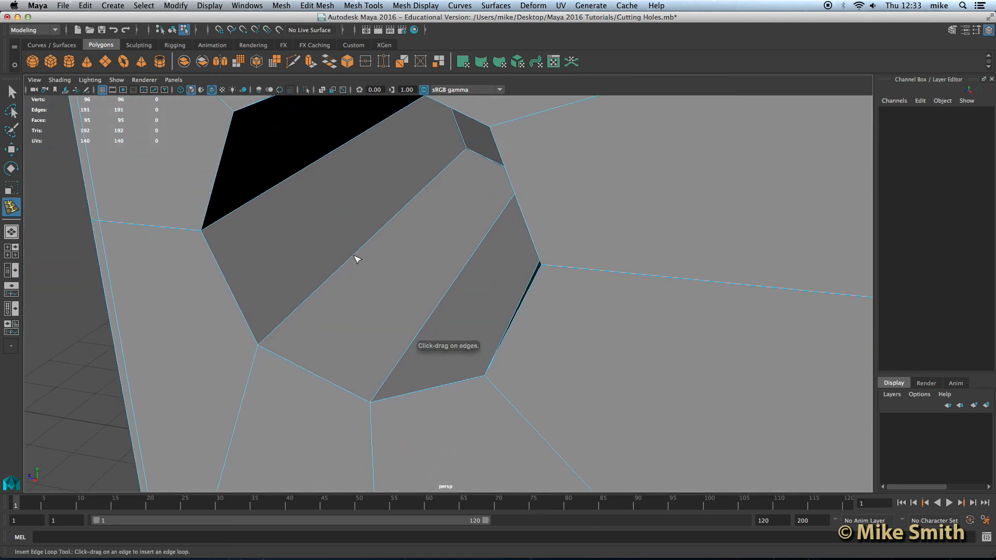
pyautogui.moveTo(356, 258); pyautogui.dragTo(361, 254)
pyautogui.moveTo(303, 310); pyautogui.dragTo(273, 342)
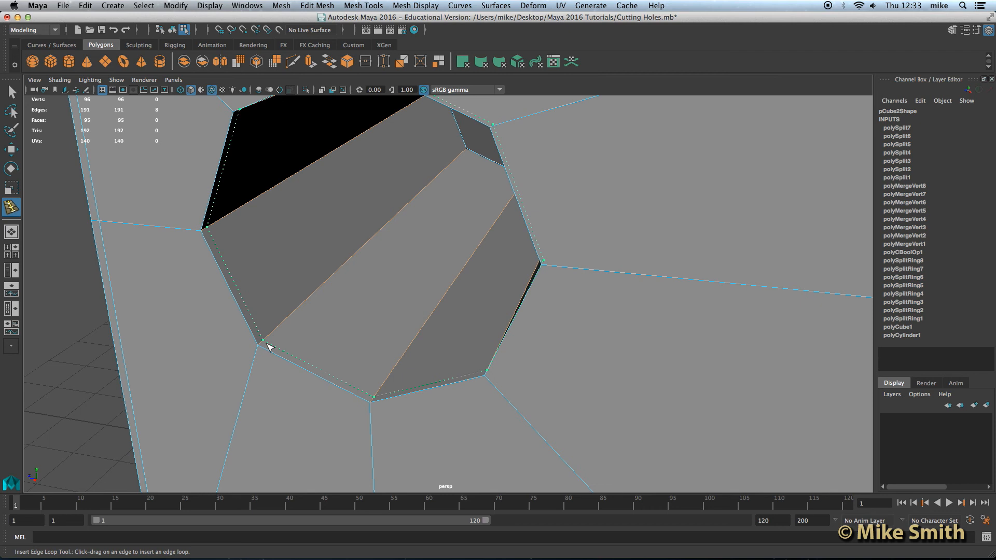
pyautogui.moveTo(267, 344); pyautogui.dragTo(258, 350)
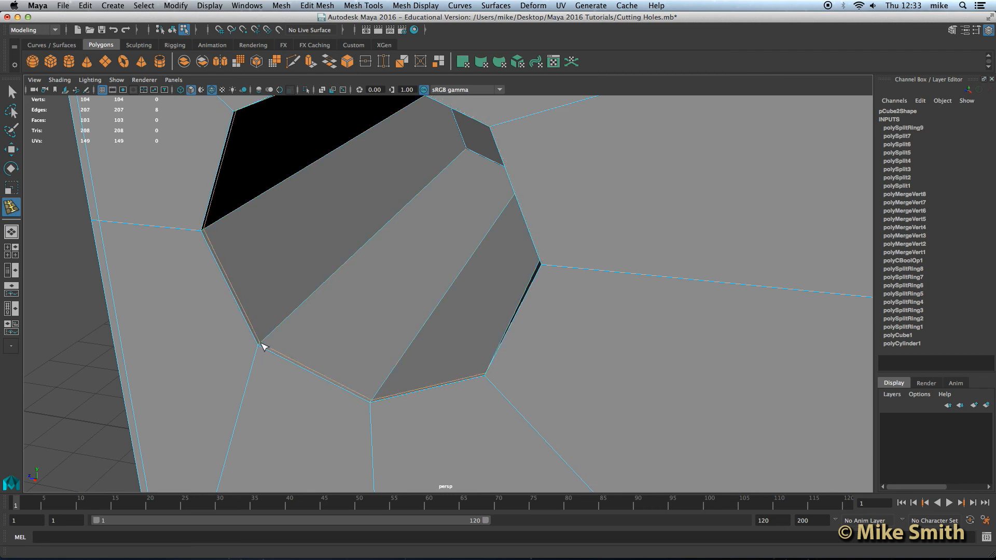
# Insert an edge loop inside the hole close to the opposite rim and return to object selection
pyautogui.keyDown('alt'); pyautogui.moveTo(421, 255); pyautogui.dragTo(634, 256); pyautogui.keyUp('alt')
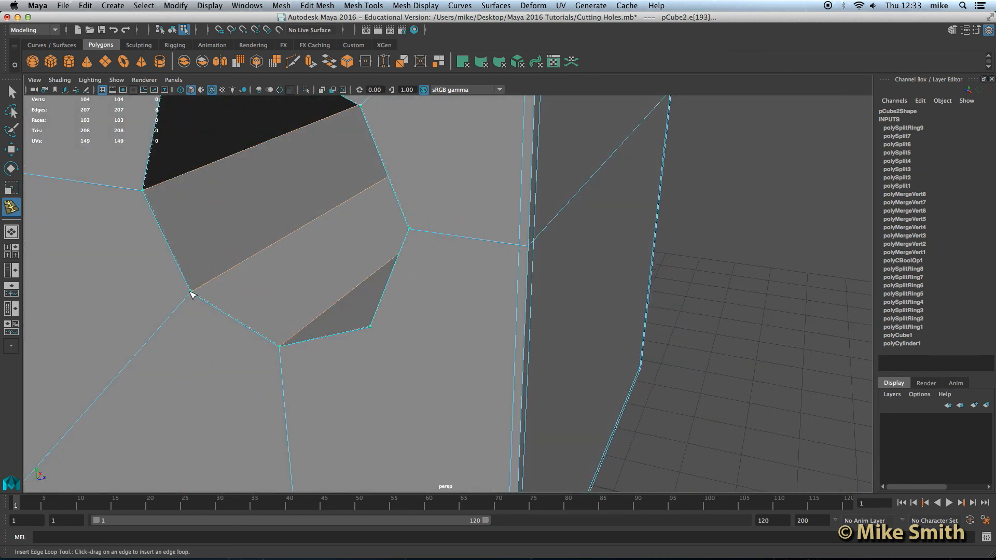
pyautogui.click(196, 293)
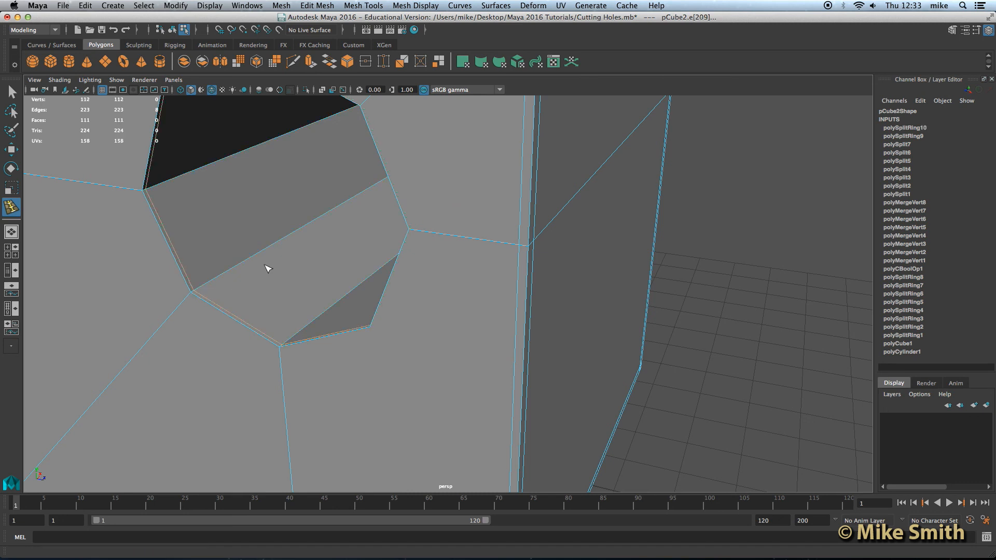
pyautogui.moveTo(249, 237); pyautogui.dragTo(293, 217, button='right')
pyautogui.press('f')
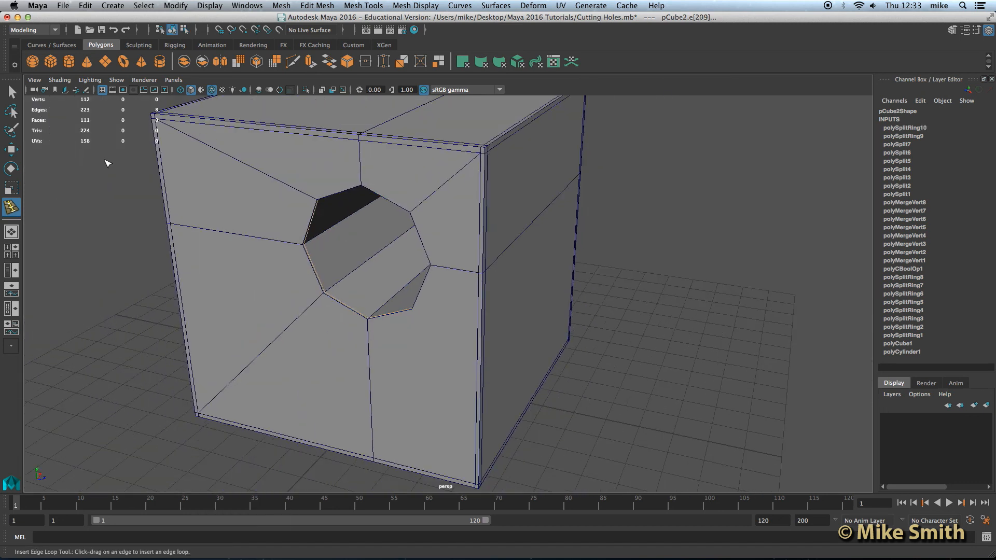
pyautogui.click(11, 93)
# Select the cube and examine the hole with its new edge loops in smooth mesh preview
pyautogui.click(384, 157)
pyautogui.keyDown('alt'); pyautogui.moveTo(547, 225); pyautogui.dragTo(363, 239); pyautogui.keyUp('alt')
pyautogui.press('3')
pyautogui.moveTo(412, 301)
pyautogui.keyDown('alt'); pyautogui.mouseDown()
pyautogui.moveTo(437, 300)
pyautogui.moveTo(412, 296)
pyautogui.moveTo(424, 310)
pyautogui.mouseUp(); pyautogui.keyUp('alt')
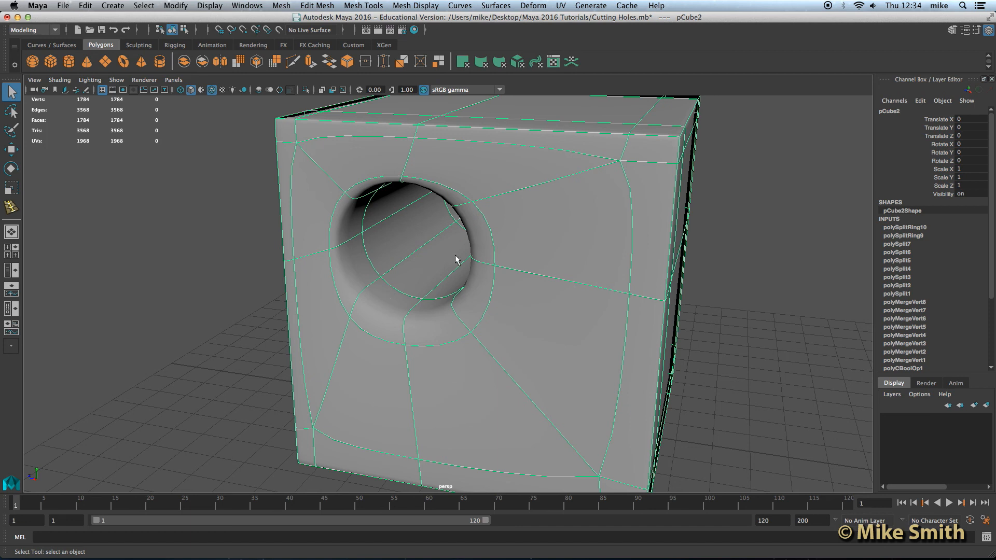
pyautogui.press('1')
# Insert a second supporting edge loop inside the hole, right beside the front rim
pyautogui.scroll(8, 389, 280)
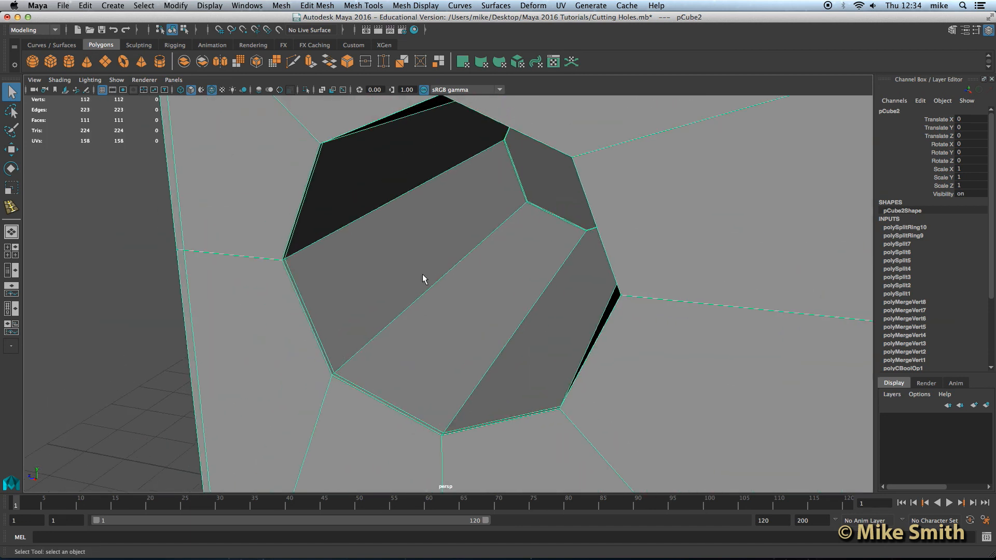
pyautogui.click(363, 6)
pyautogui.click(388, 83)
pyautogui.keyDown('alt'); pyautogui.moveTo(403, 290); pyautogui.dragTo(373, 340); pyautogui.keyUp('alt')
pyautogui.moveTo(333, 375); pyautogui.dragTo(314, 396)
# Insert a second supporting edge loop inside the hole beside the opposite rim and return to object selection
pyautogui.keyDown('alt'); pyautogui.moveTo(314, 310); pyautogui.dragTo(473, 311); pyautogui.keyUp('alt')
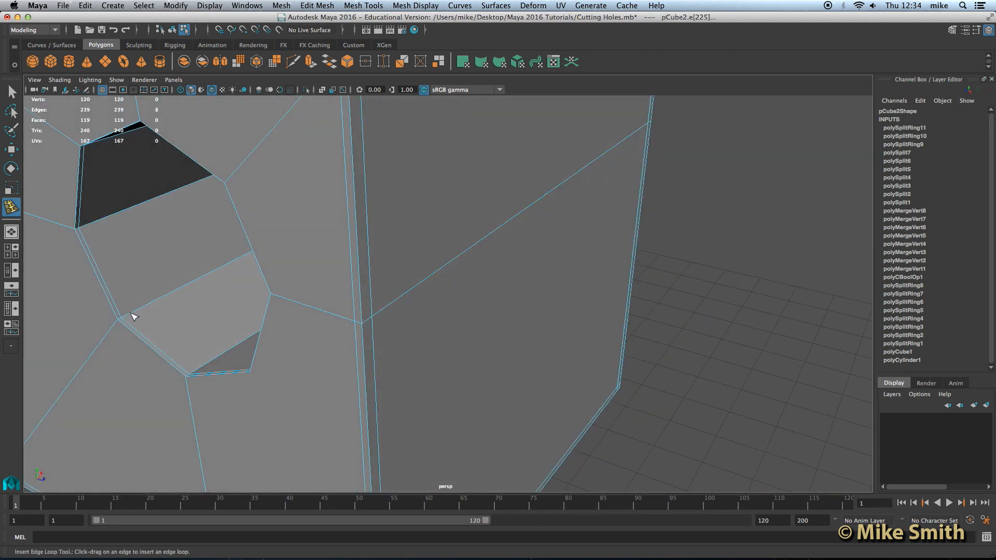
pyautogui.click(147, 352)
pyautogui.hotkey('ctrl', 'z')
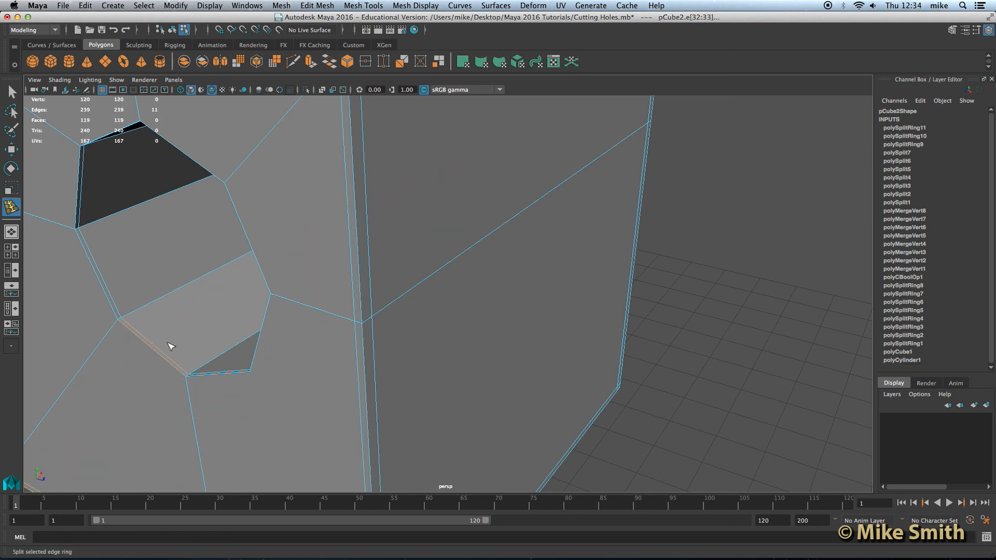
pyautogui.keyDown('alt'); pyautogui.moveTo(147, 322); pyautogui.dragTo(168, 323); pyautogui.keyUp('alt')
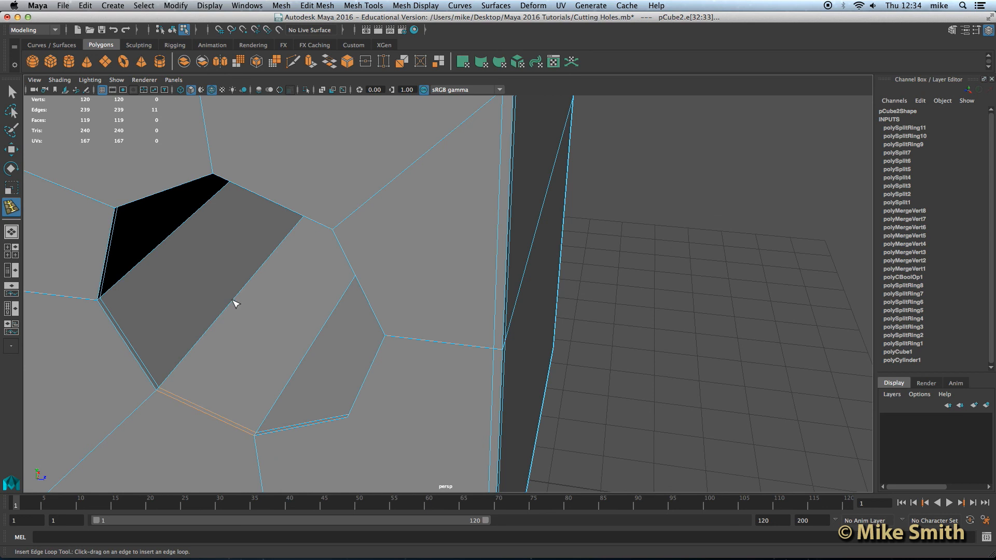
pyautogui.click(163, 388)
pyautogui.moveTo(221, 251); pyautogui.dragTo(266, 230, button='right')
pyautogui.click(16, 92)
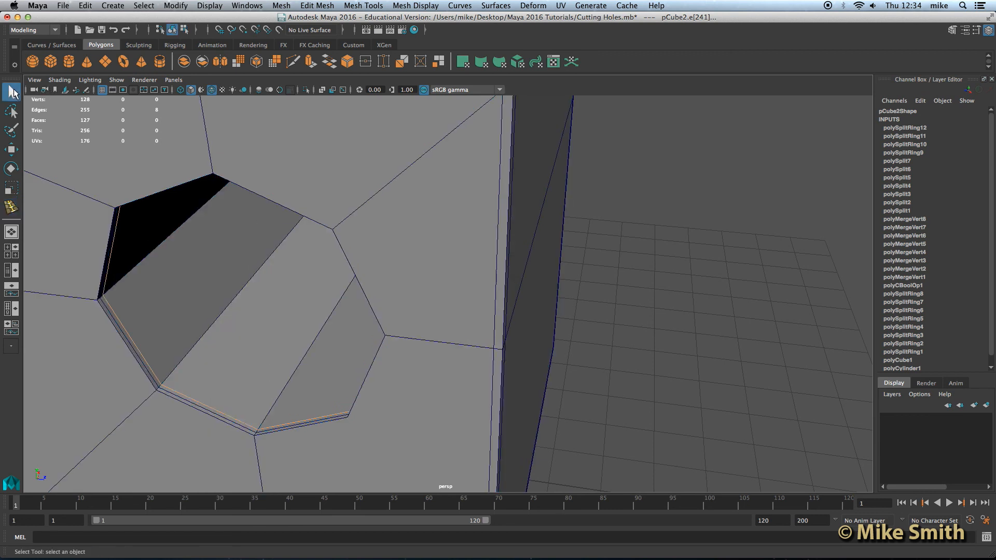
# Select the cube and display it in smooth mesh preview to examine the round hole
pyautogui.click(367, 225)
pyautogui.keyDown('alt'); pyautogui.moveTo(566, 241); pyautogui.dragTo(368, 231); pyautogui.keyUp('alt')
pyautogui.scroll(-10, 370, 232)
pyautogui.press('3')
pyautogui.keyDown('alt'); pyautogui.moveTo(589, 285); pyautogui.dragTo(372, 207); pyautogui.keyUp('alt')
pyautogui.keyDown('alt'); pyautogui.moveTo(372, 264); pyautogui.dragTo(380, 217); pyautogui.keyUp('alt')
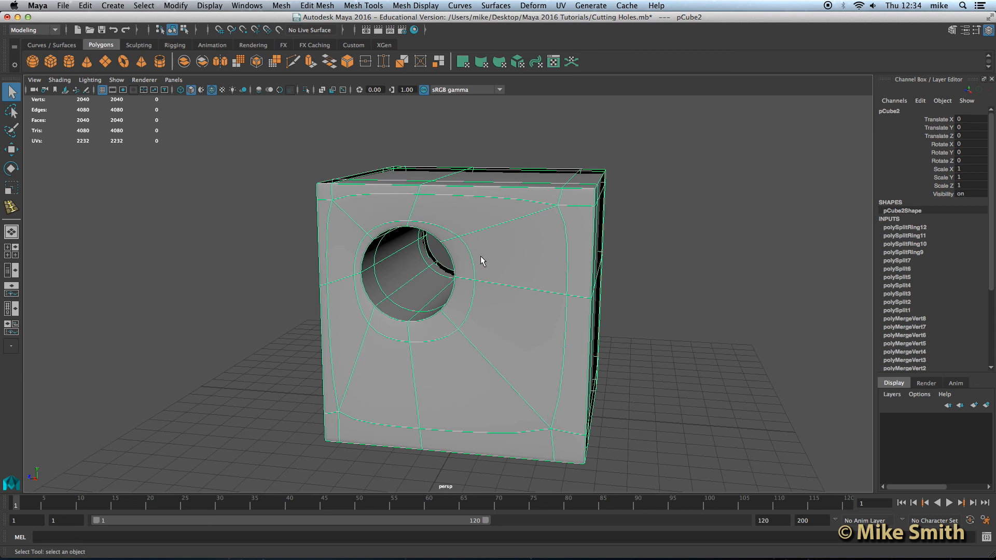
# Turn off Wireframe on Shaded and deselect the cube to inspect the smoothed hole without wireframe
pyautogui.click(59, 80)
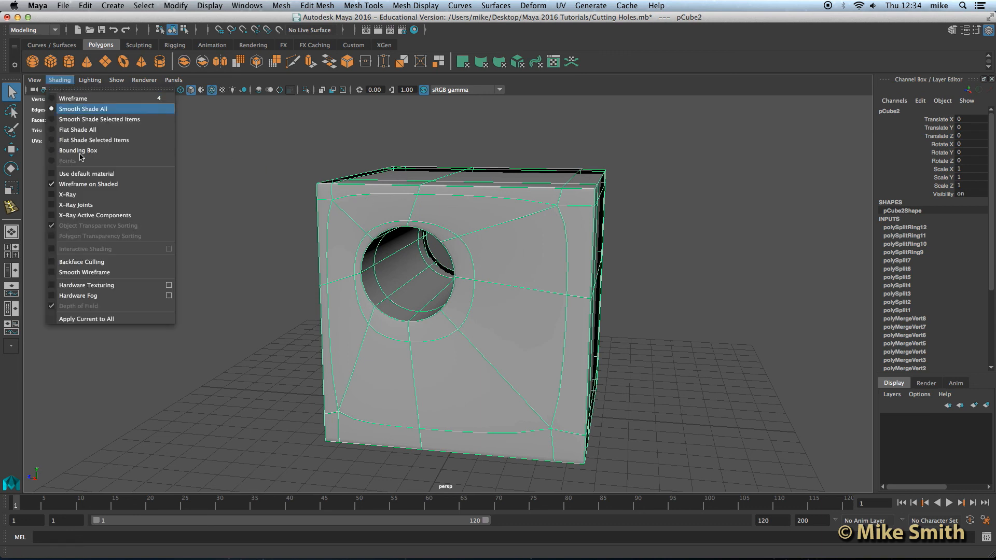
pyautogui.click(77, 185)
pyautogui.click(262, 226)
pyautogui.keyDown('alt'); pyautogui.moveTo(260, 224); pyautogui.dragTo(245, 303); pyautogui.keyUp('alt')
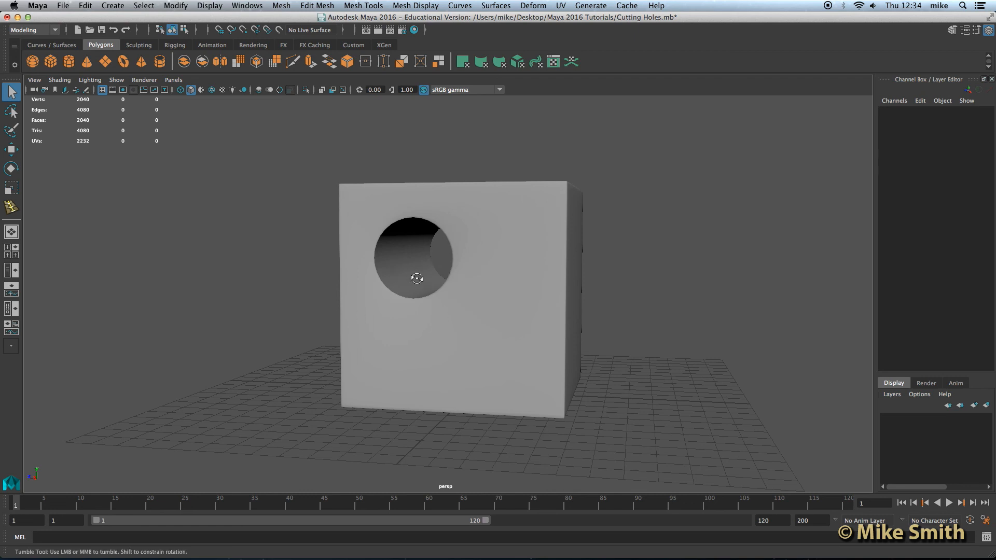
pyautogui.keyDown('alt'); pyautogui.moveTo(453, 280); pyautogui.dragTo(473, 251); pyautogui.keyUp('alt')
pyautogui.keyDown('alt'); pyautogui.moveTo(493, 303); pyautogui.dragTo(520, 281); pyautogui.keyUp('alt')
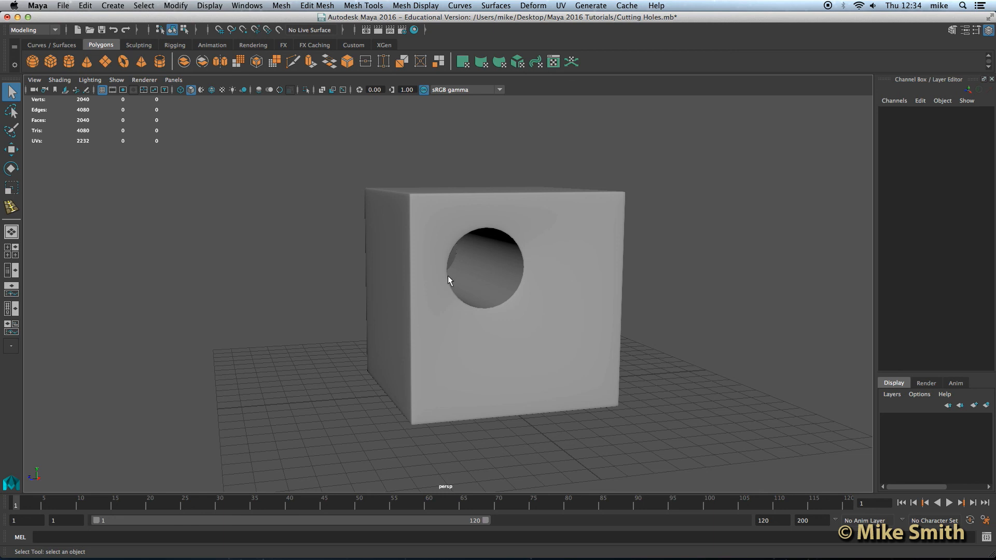
# Reselect the cube and examine the edge flow around the smoothed hole
pyautogui.keyDown('alt'); pyautogui.moveTo(500, 320); pyautogui.dragTo(450, 322); pyautogui.keyUp('alt')
pyautogui.click(447, 321)
pyautogui.keyDown('alt'); pyautogui.moveTo(392, 346); pyautogui.dragTo(422, 337); pyautogui.keyUp('alt')
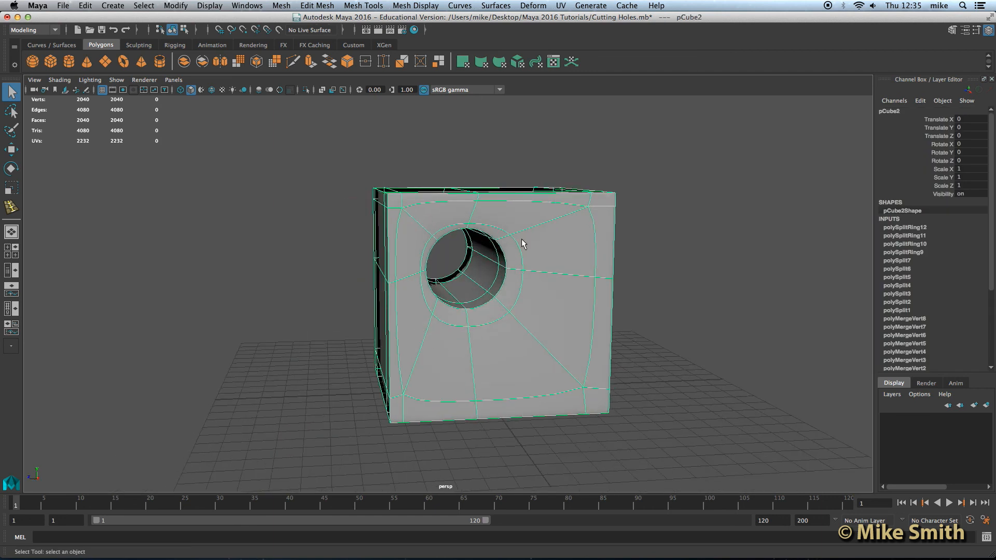